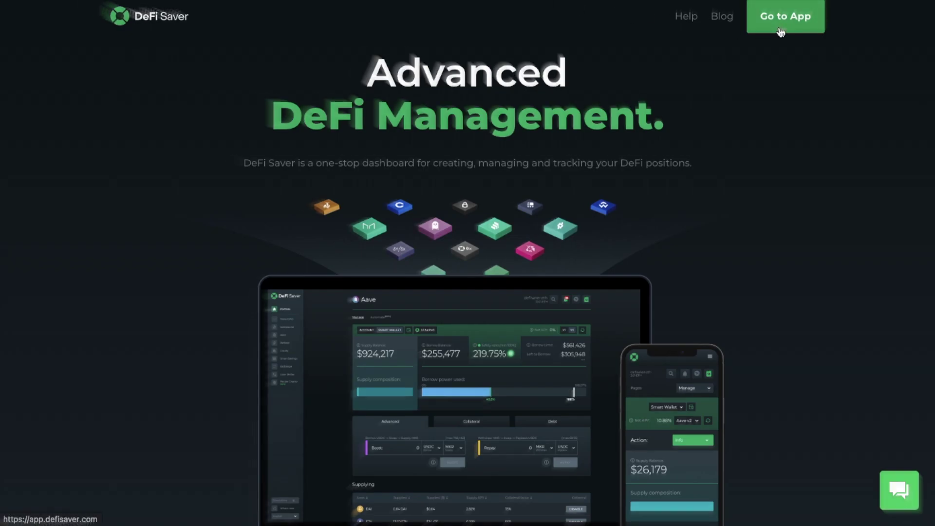
Launch the DeFi Saver app from the website and switch the portfolio's network to Optimism.
click(781, 32)
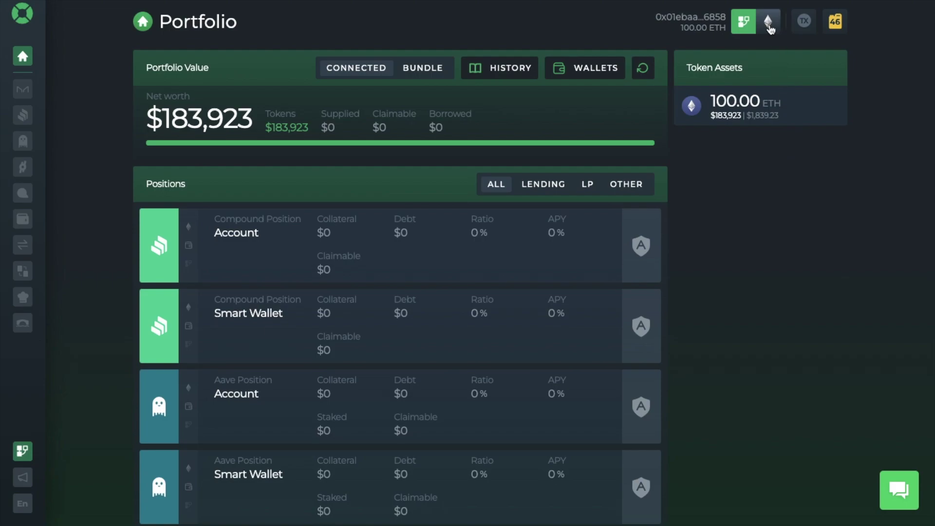
click(769, 28)
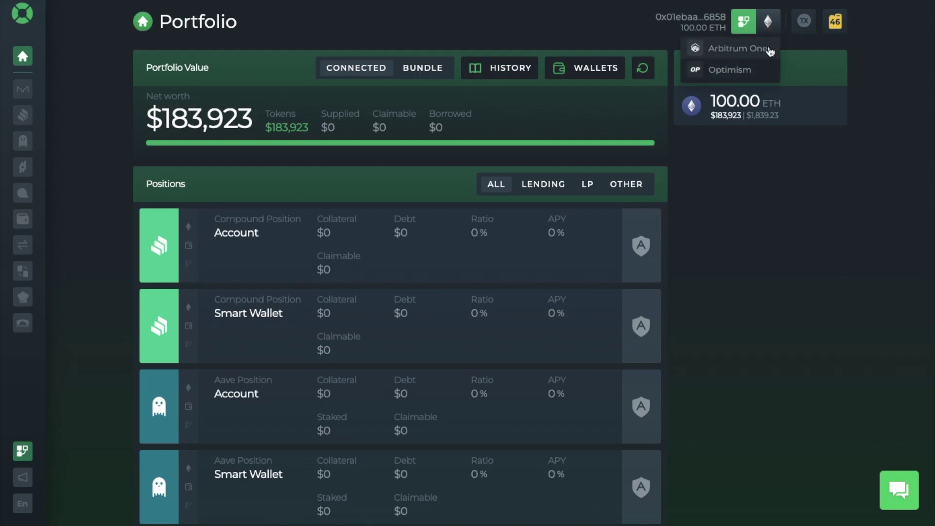
click(768, 71)
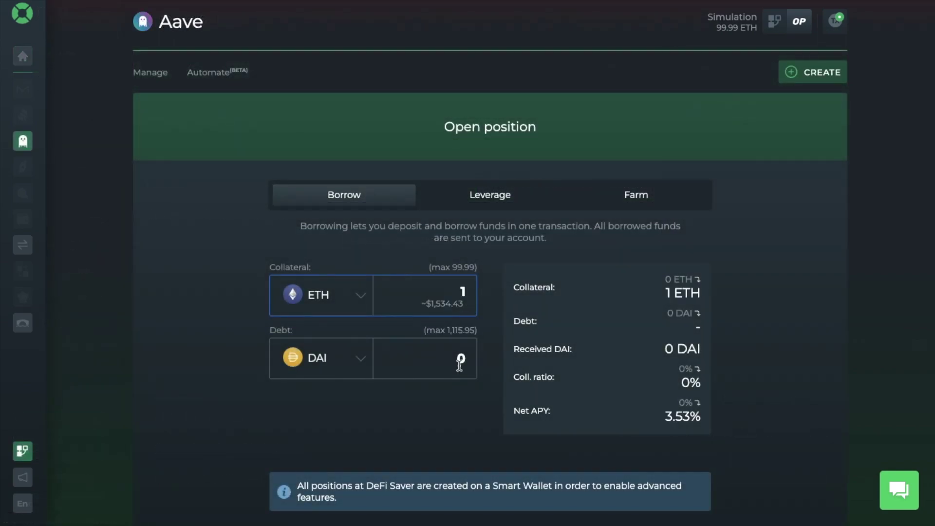
Set the debt to 500 DAI for the new Aave borrow position and create the position.
click(457, 359)
text(500)
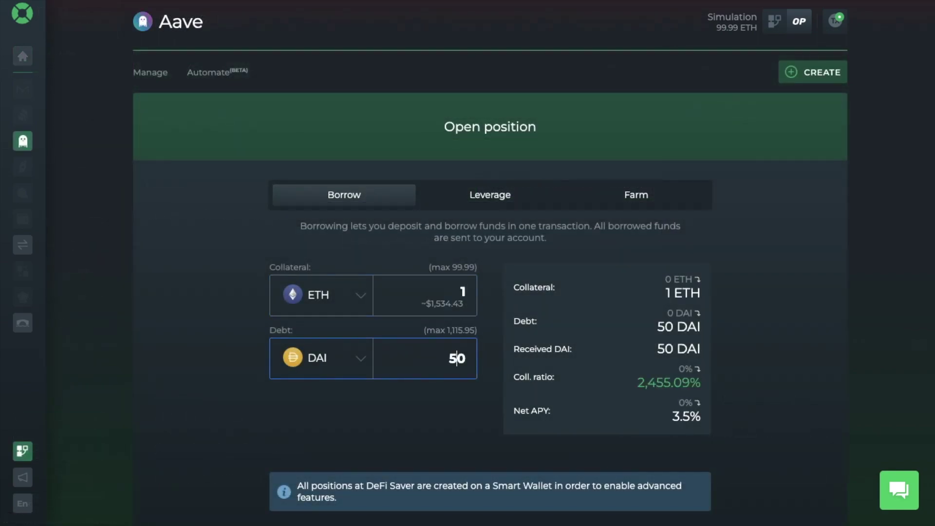
scroll(769, 487, down, 2)
click(802, 482)
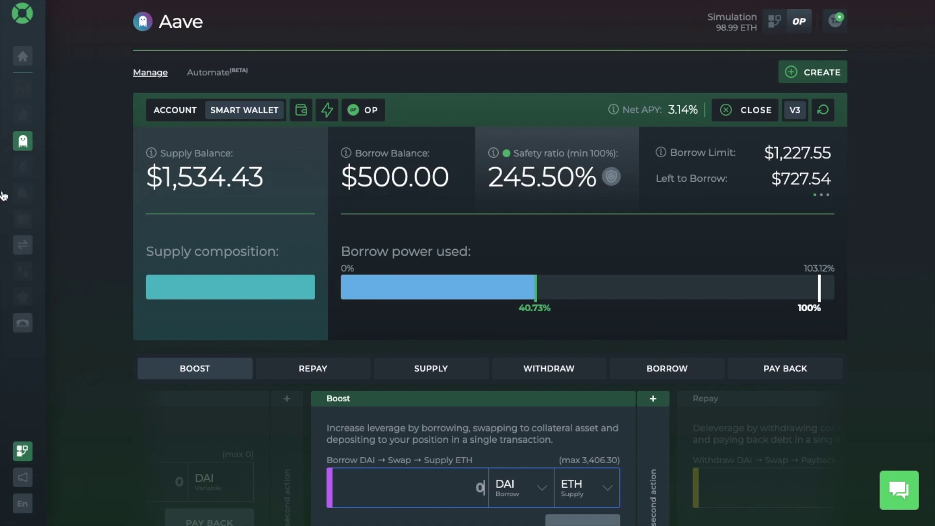
mouse_move(35, 178)
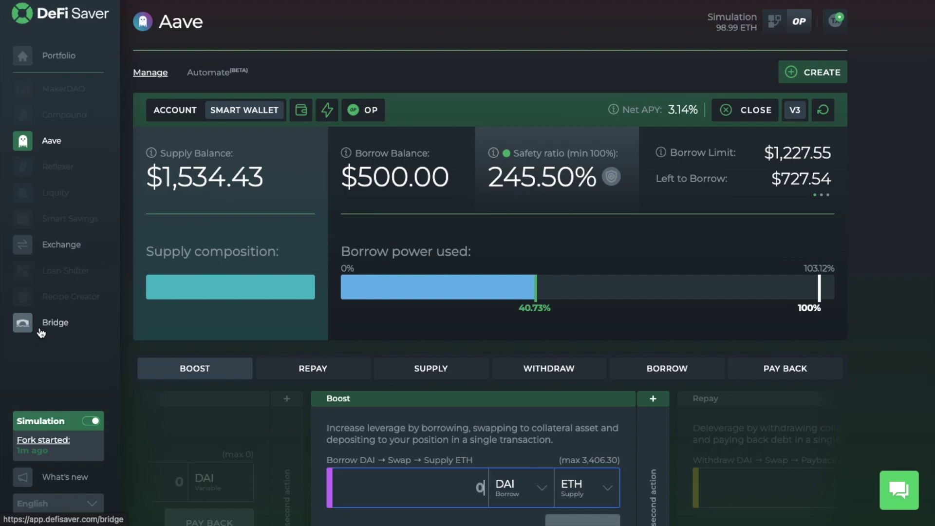
click(44, 480)
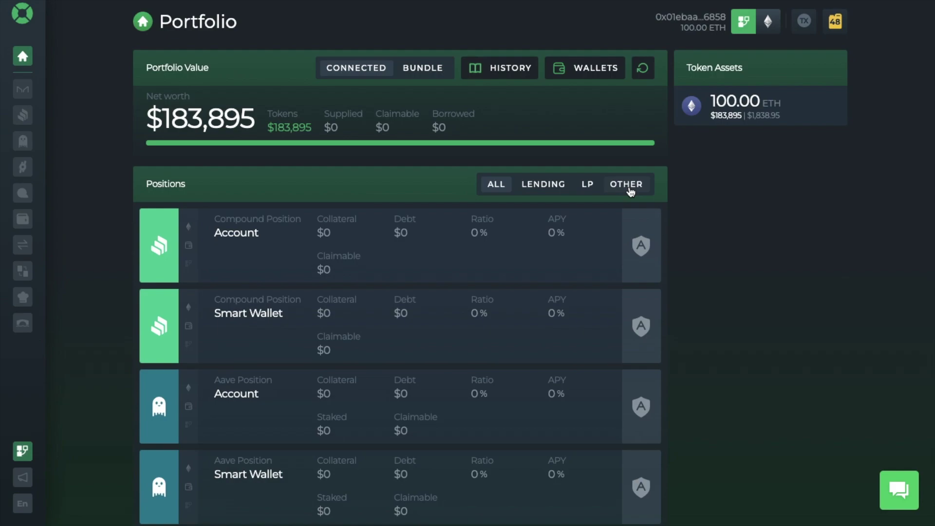
Go to the Smart Savings page and look through the full list of savings positions.
mouse_move(753, 100)
mouse_move(23, 138)
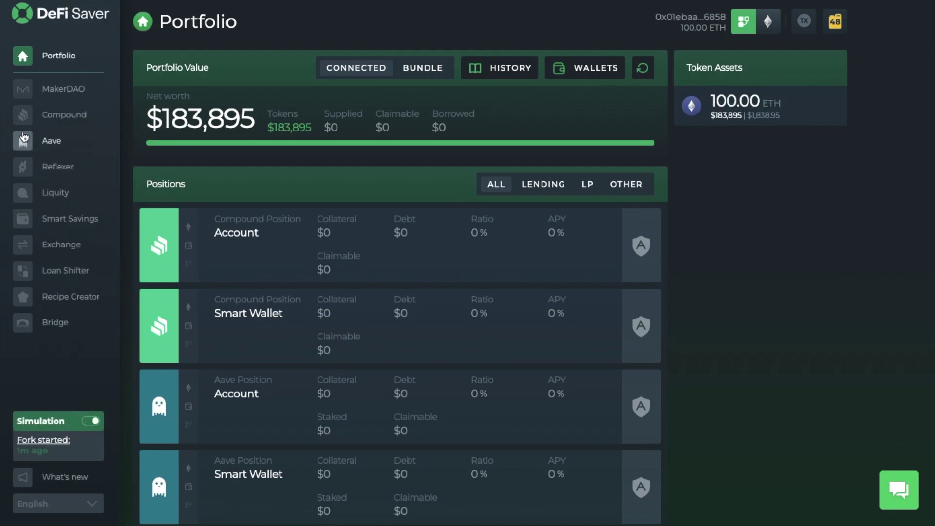
click(57, 223)
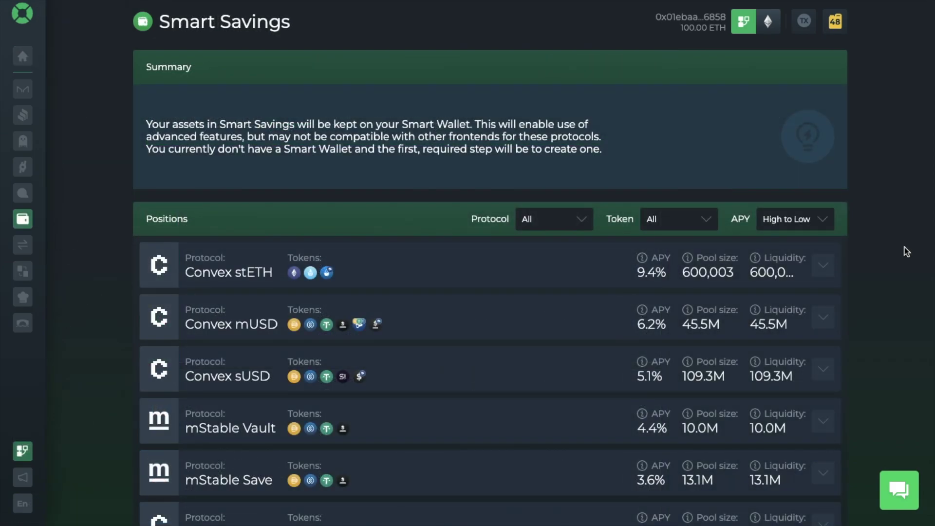
scroll(906, 251, down, 2)
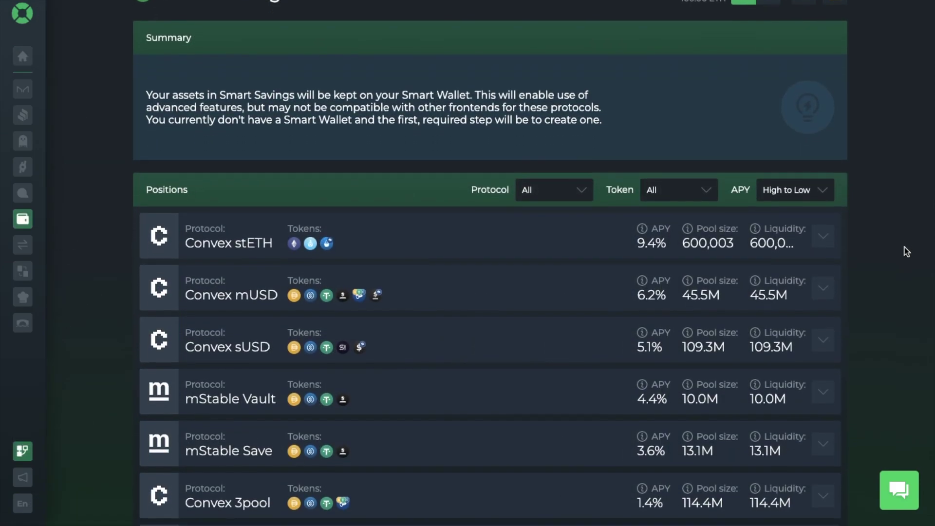
scroll(906, 251, down, 2)
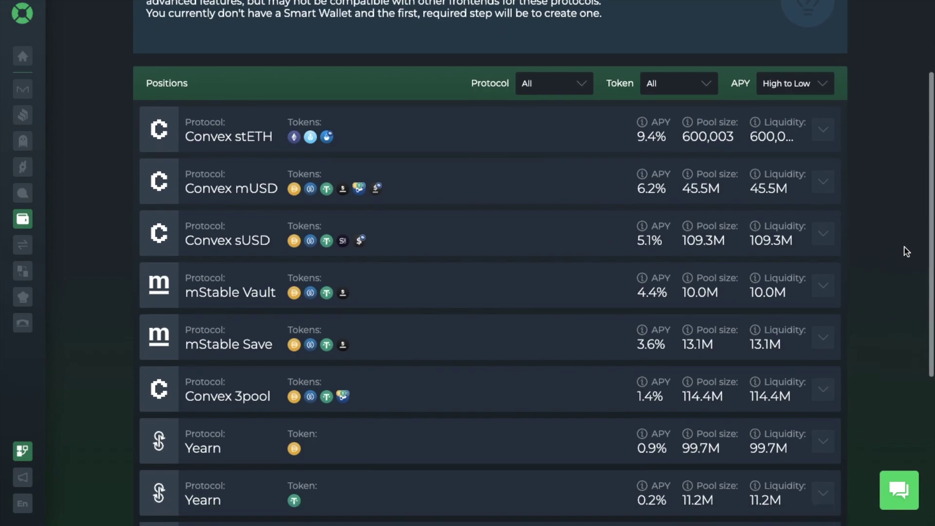
scroll(906, 252, down, 1)
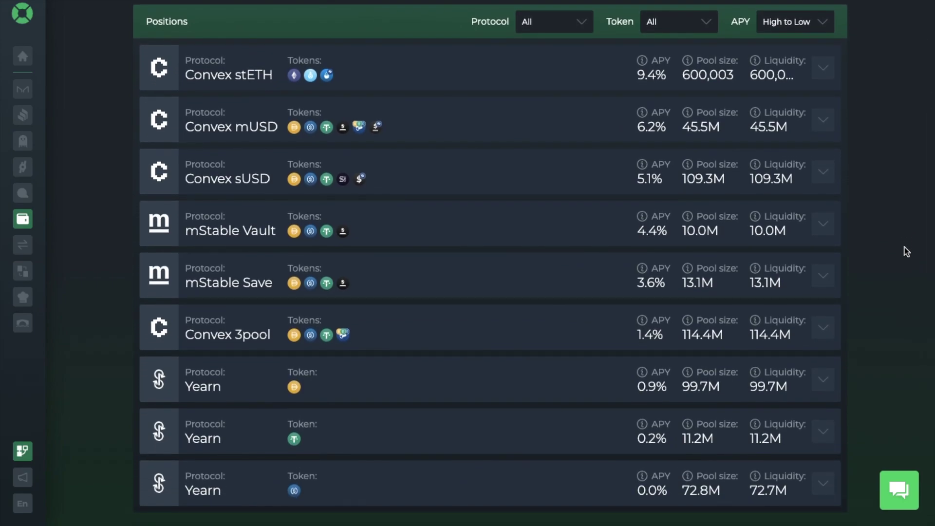
Go to the Exchange page and browse the tokens that can be received in a swap.
mouse_move(22, 192)
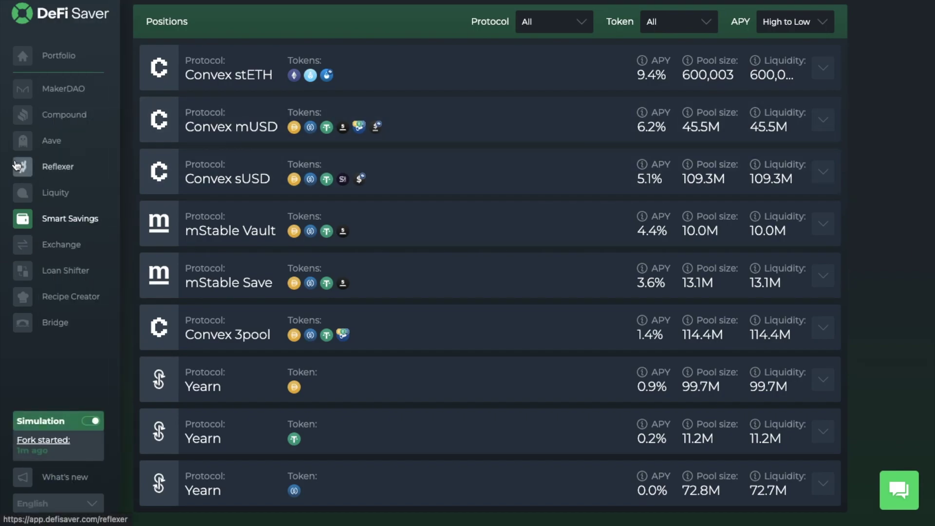
click(46, 242)
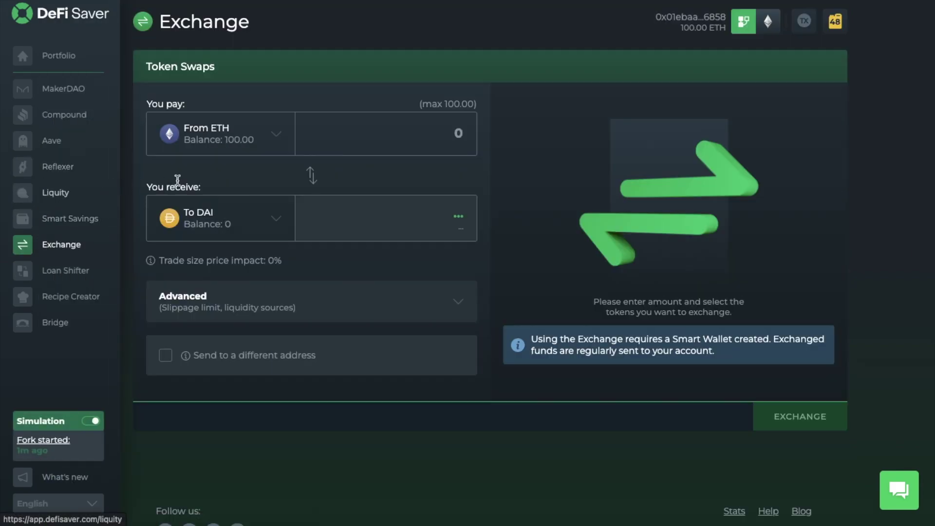
click(273, 216)
scroll(285, 360, down, 15)
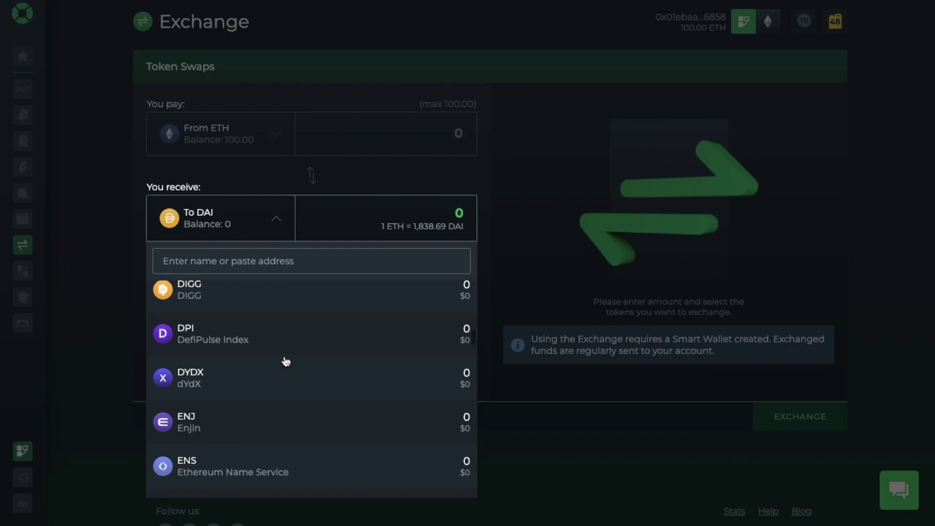
scroll(286, 360, down, 10)
scroll(286, 360, up, 20)
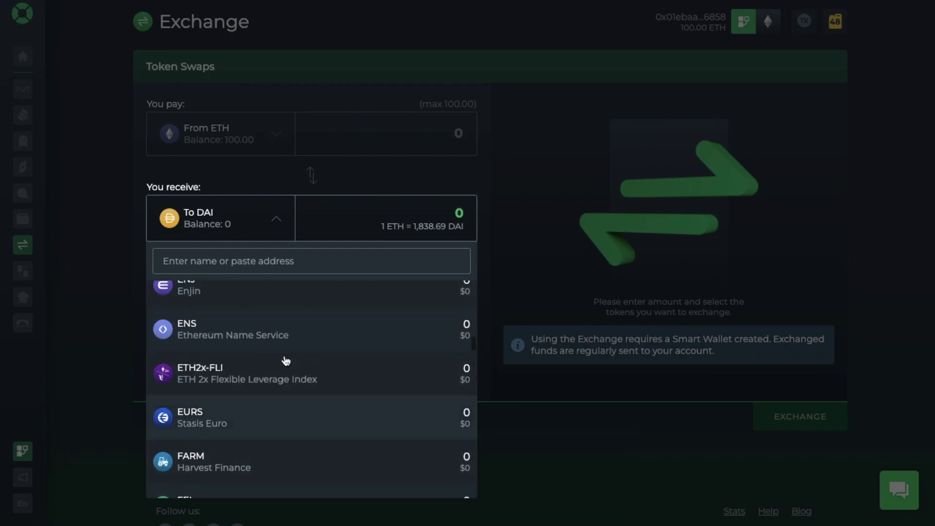
scroll(286, 360, up, 3)
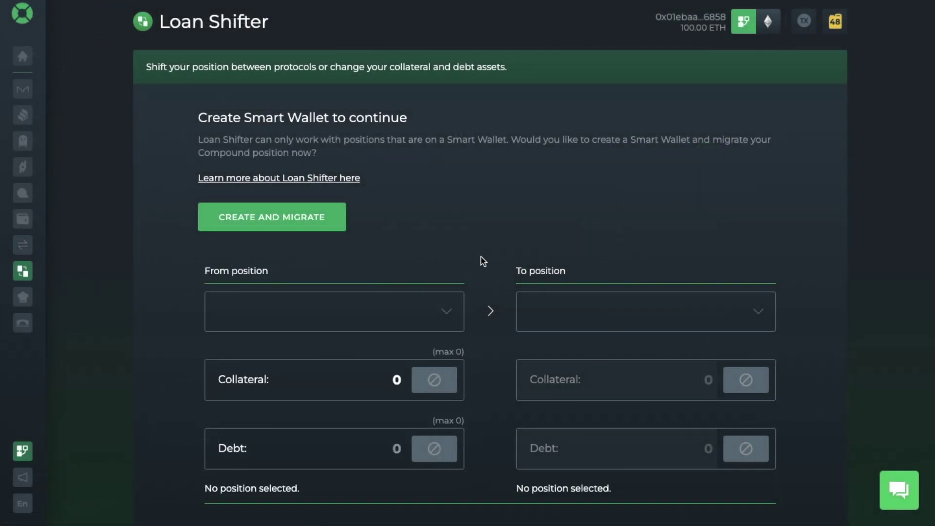
View the Loan Shifter page, and go to Recipe Creator to browse its pre-made recipes.
click(592, 299)
click(653, 187)
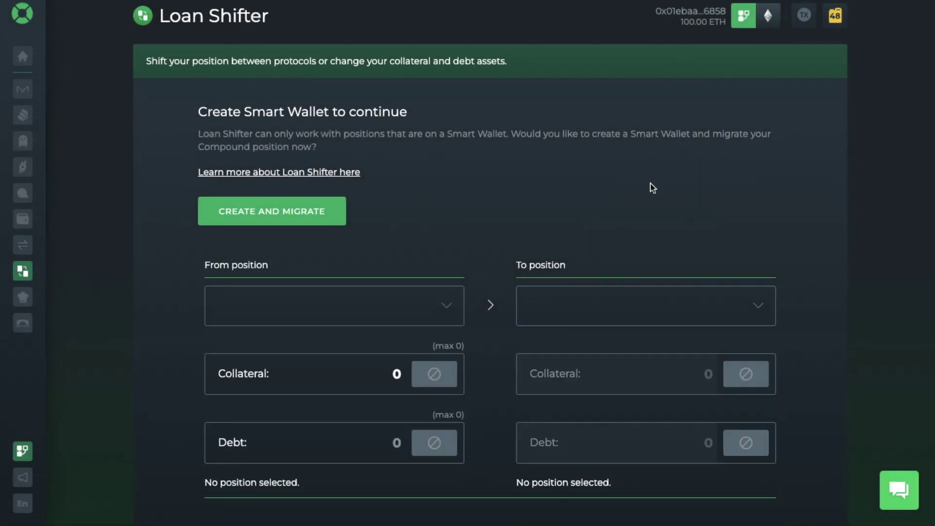
click(25, 299)
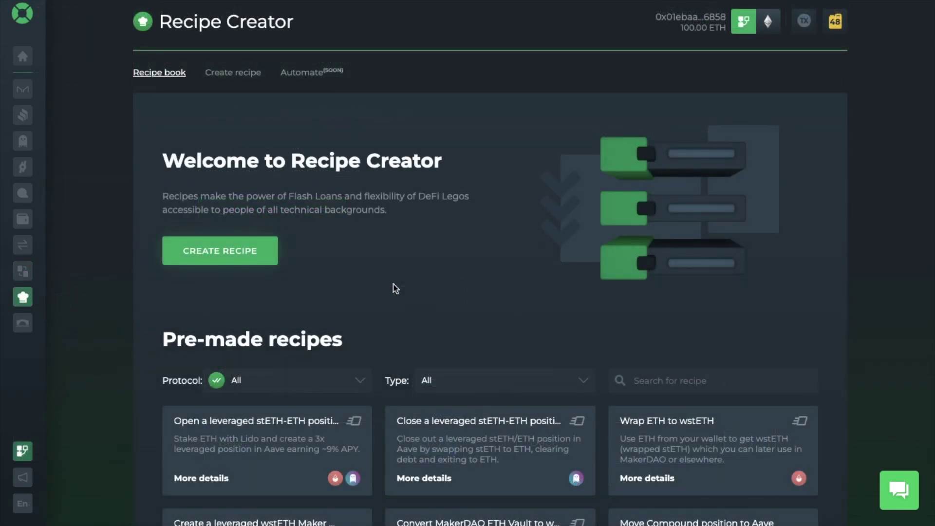
scroll(428, 249, down, 4)
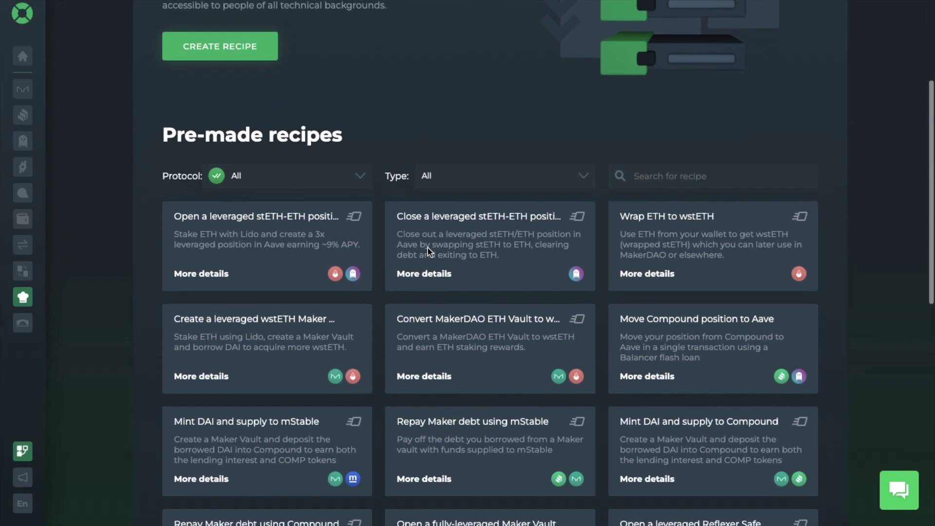
scroll(428, 251, down, 2)
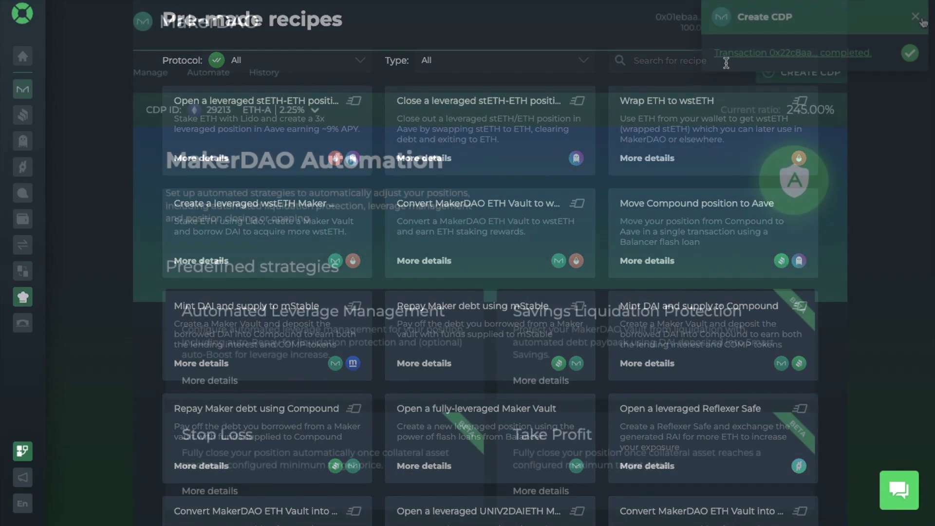
Dismiss the Create CDP transaction notification and look over the predefined MakerDAO automation strategies.
click(922, 20)
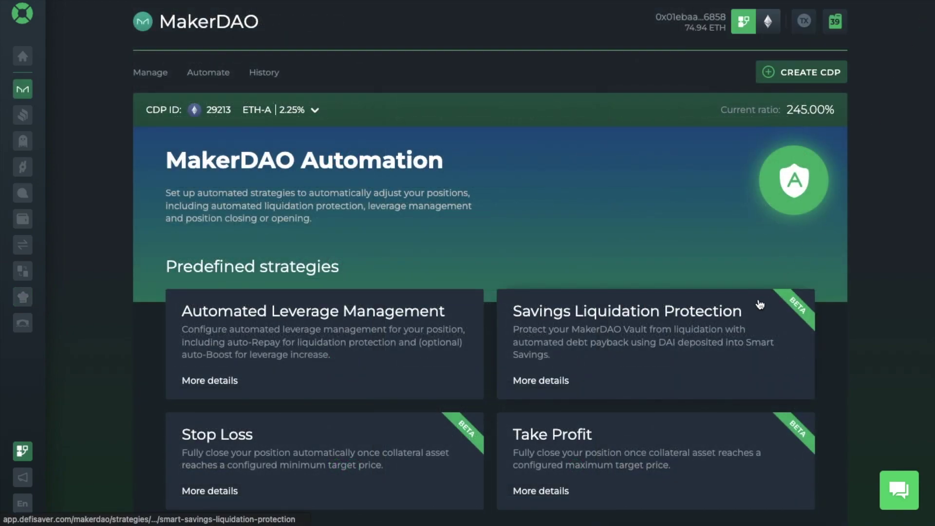
scroll(760, 305, down, 2)
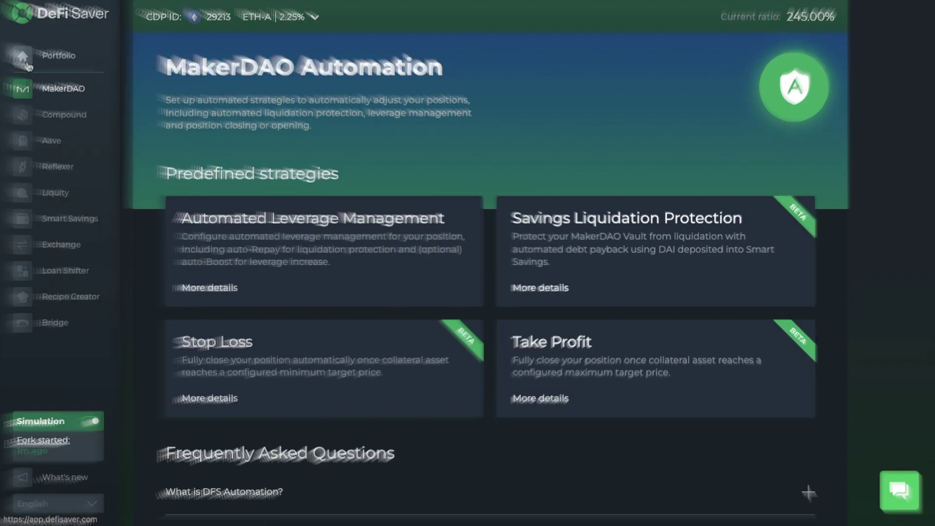
Return to the Portfolio page and start a simulation.
click(23, 56)
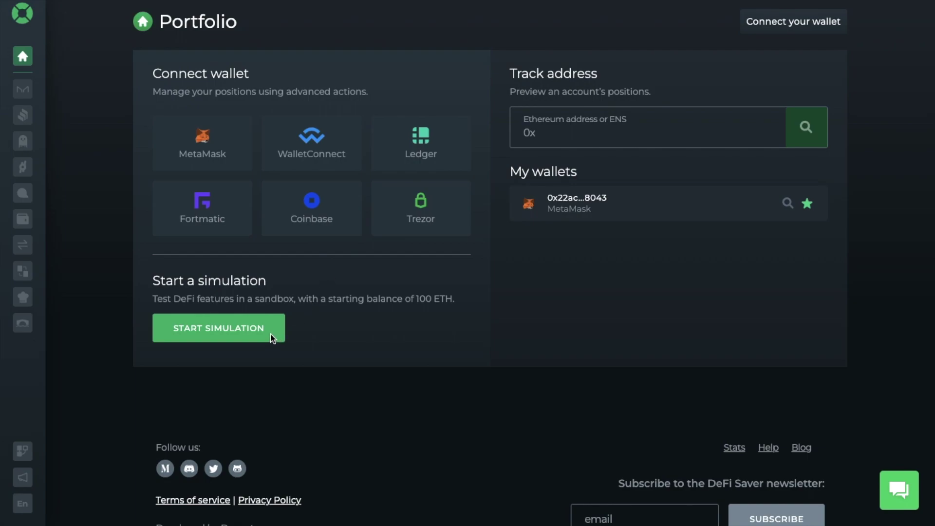
click(226, 333)
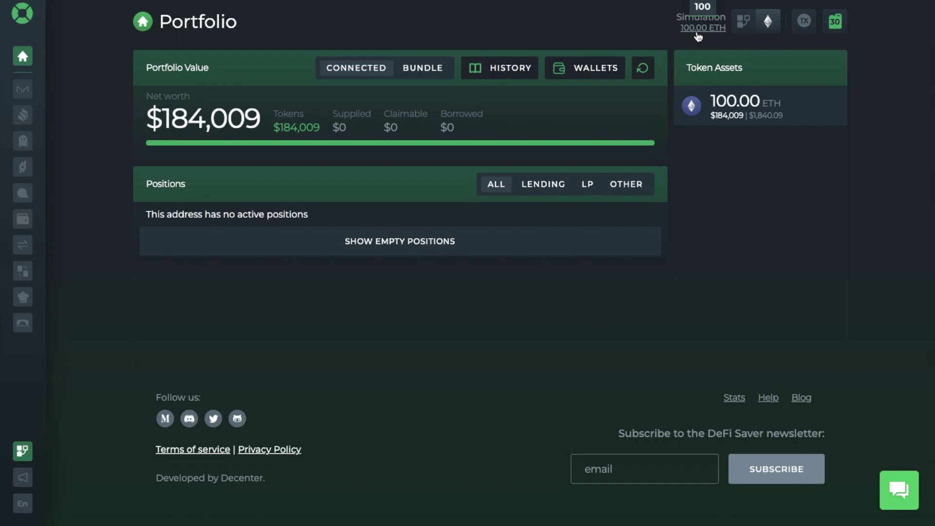
Check which networks the simulation can switch to and view the recommended gas prices.
click(767, 29)
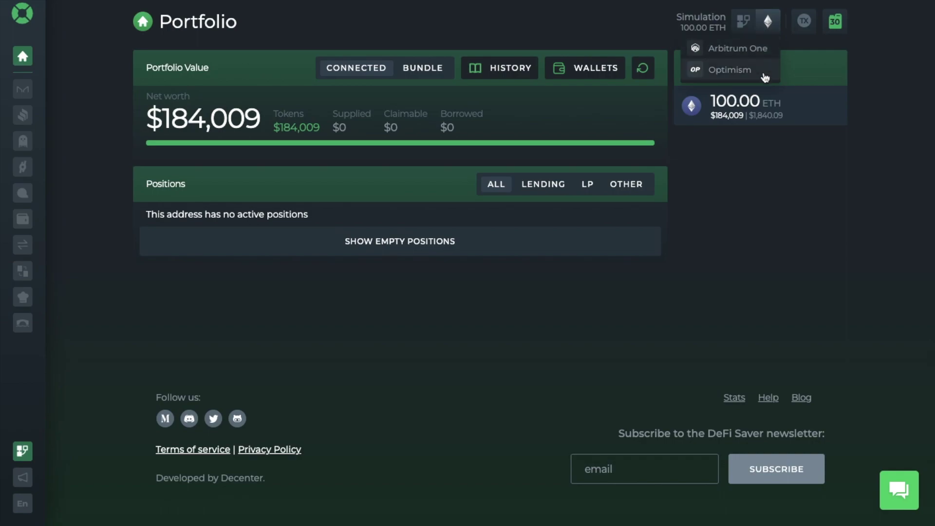
click(768, 30)
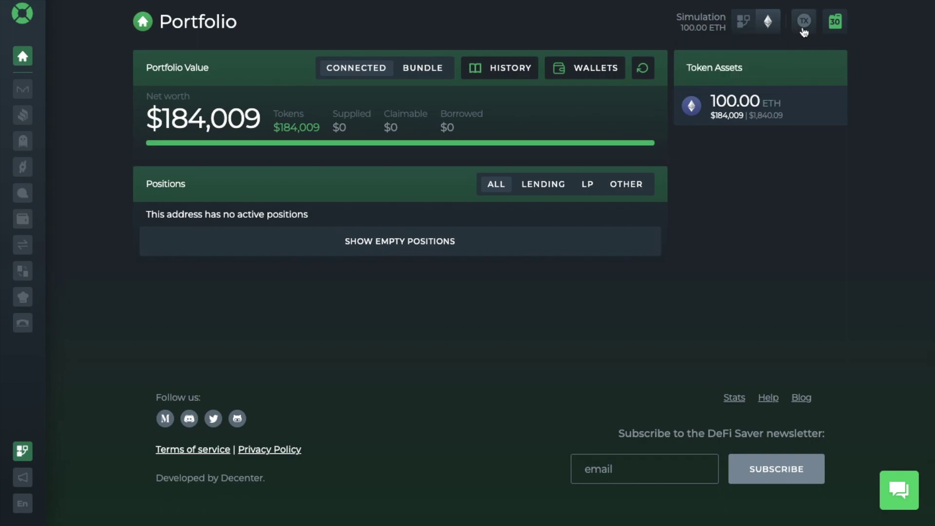
click(843, 28)
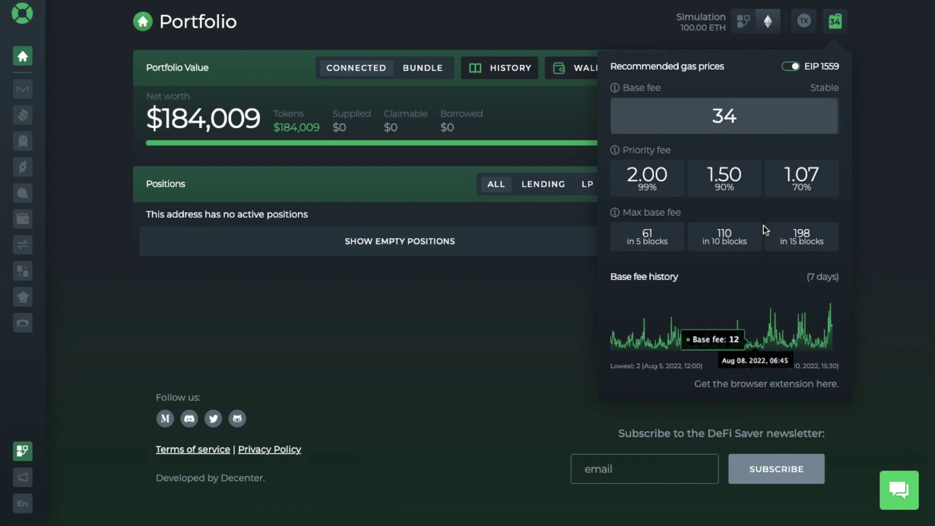
click(835, 28)
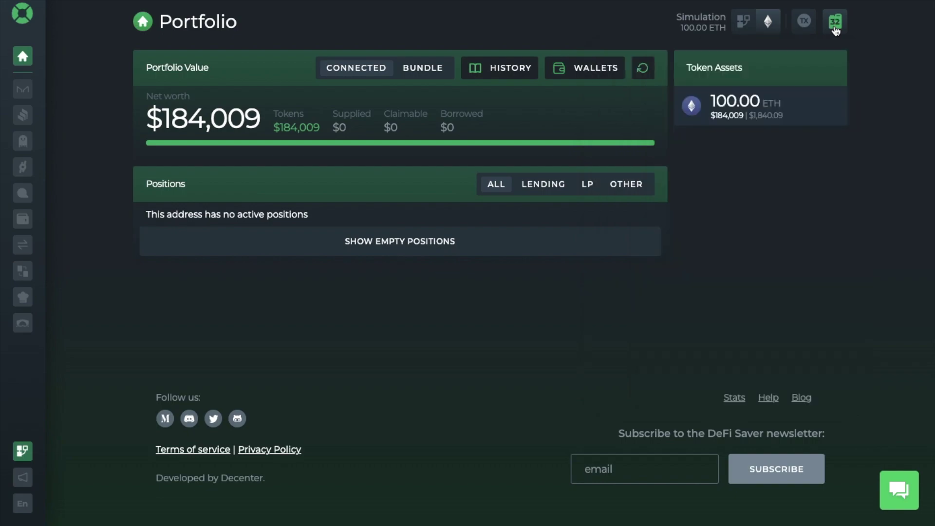
Check the simulated portfolio's net worth, and open the MakerDAO section to start a new CDP.
mouse_move(194, 105)
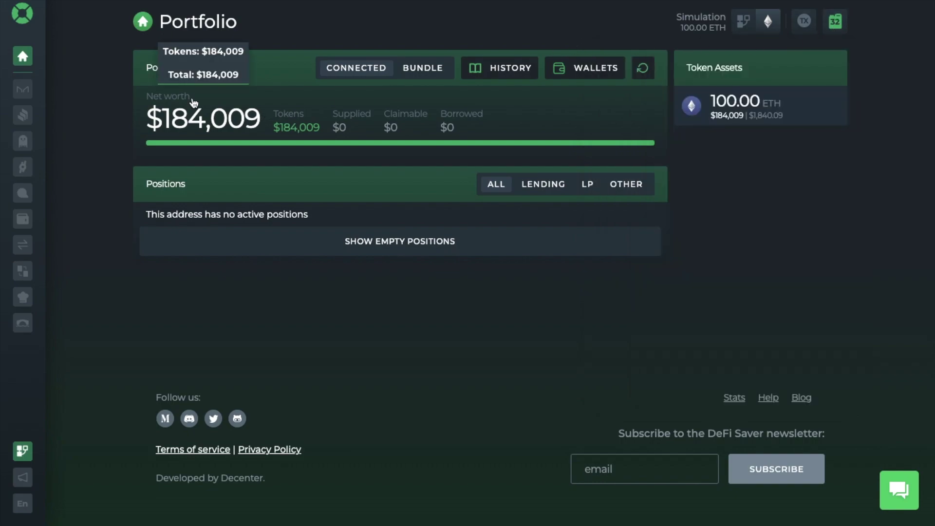
mouse_move(304, 122)
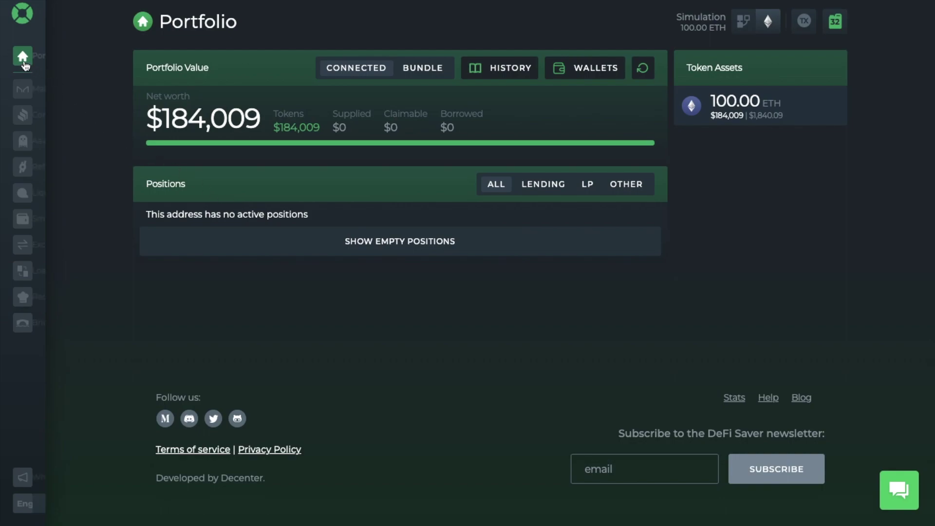
mouse_move(57, 67)
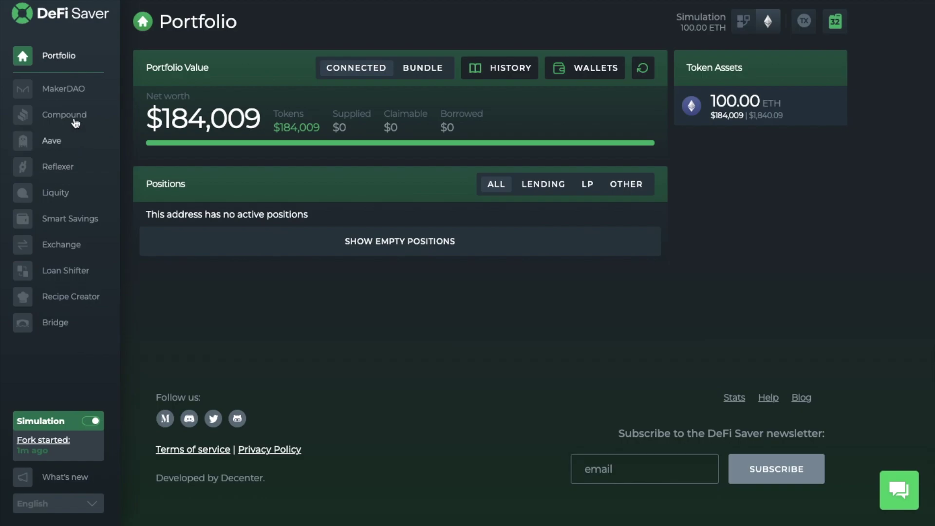
click(77, 94)
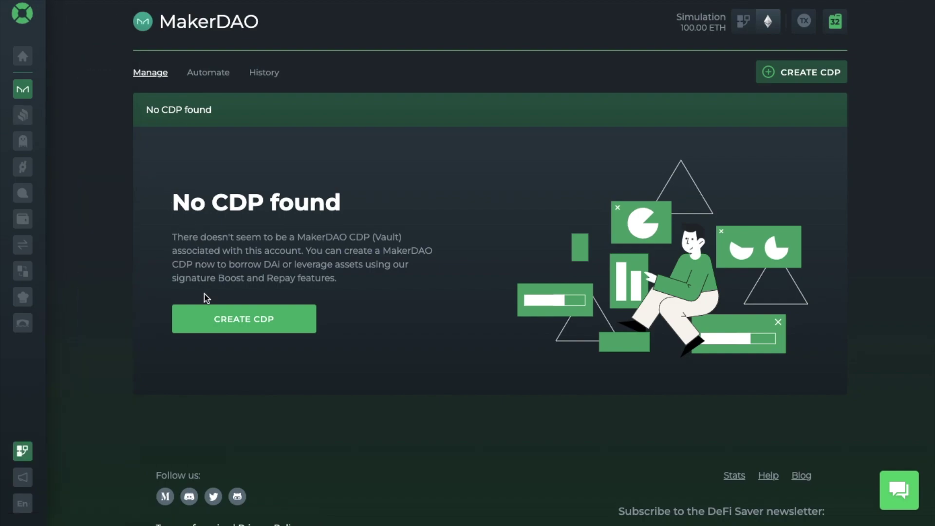
click(203, 319)
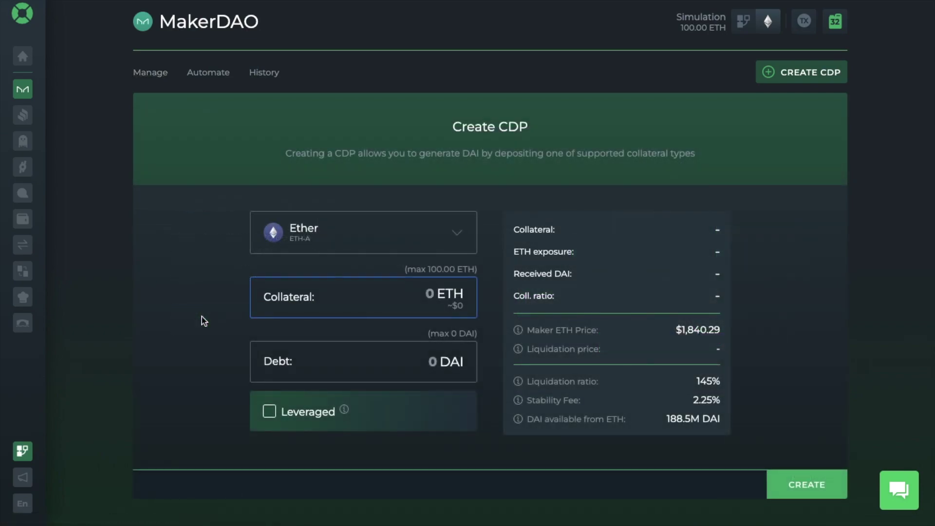
Browse the full list of collateral types for the CDP, keeping Ether ETH-A selected.
click(354, 248)
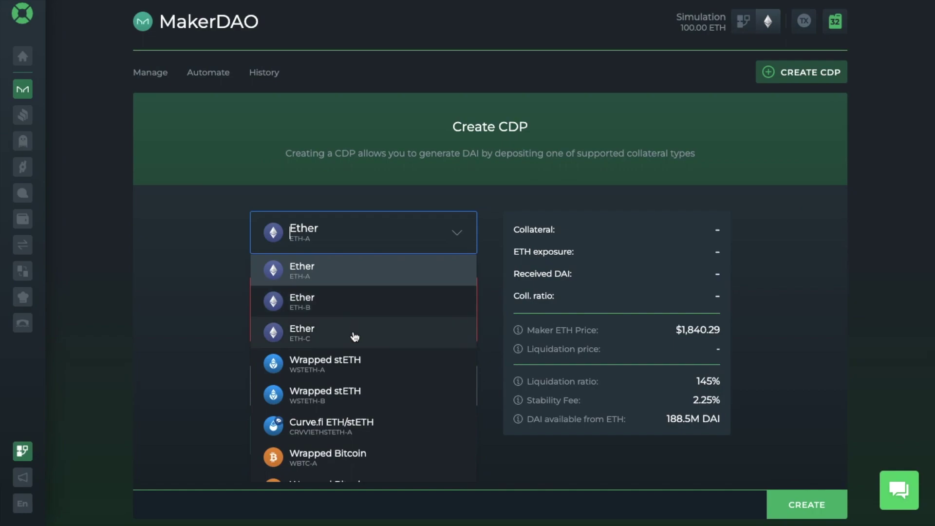
scroll(355, 337, down, 4)
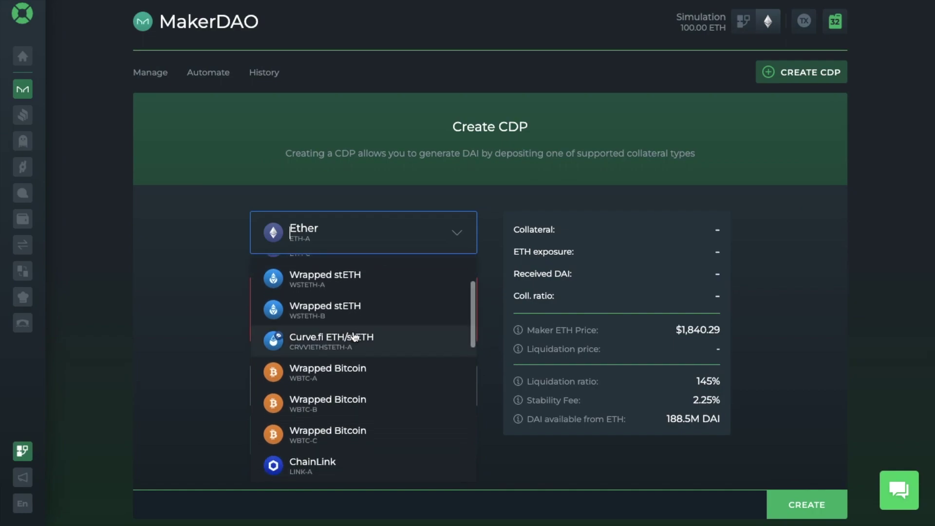
scroll(355, 337, down, 6)
scroll(355, 337, down, 8)
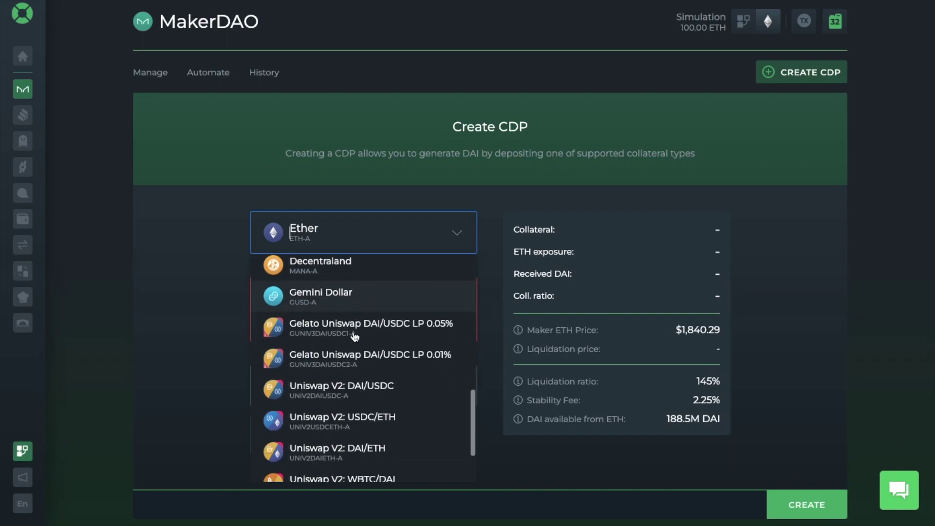
scroll(355, 337, down, 4)
scroll(355, 337, up, 20)
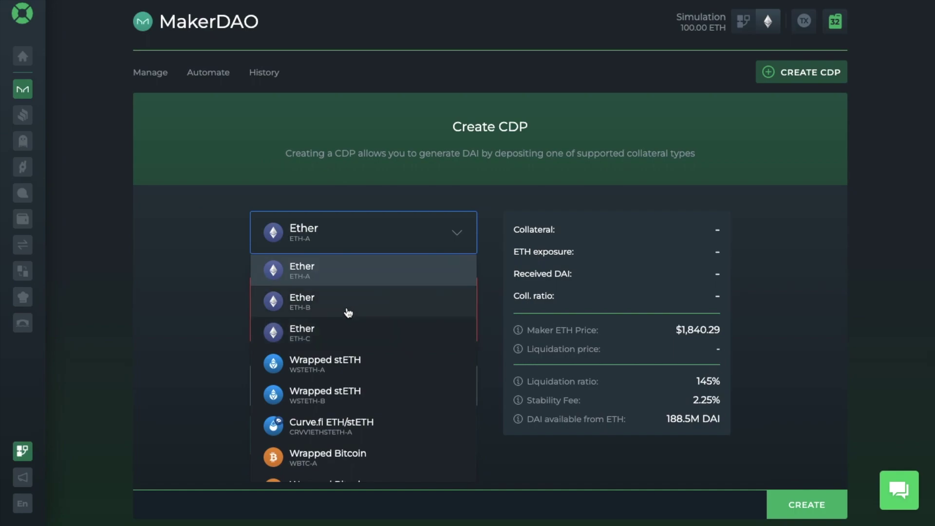
click(350, 283)
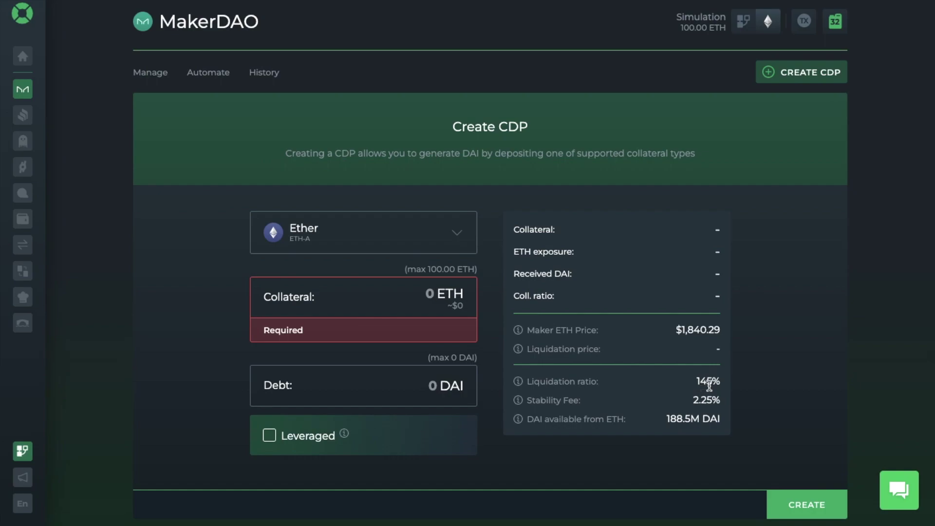
Choose Ether ETH-C as the collateral type and enter 10 ETH of collateral with 6815 DAI of debt.
click(443, 248)
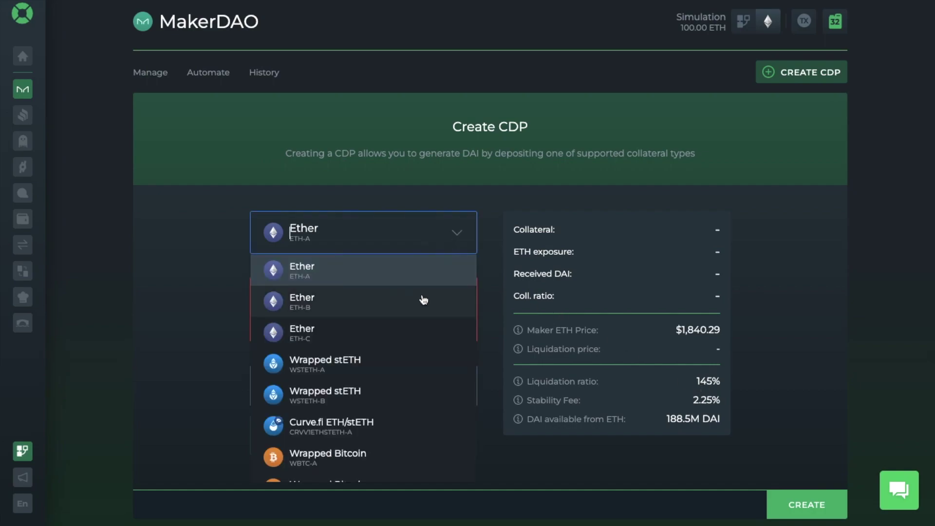
click(424, 298)
click(443, 247)
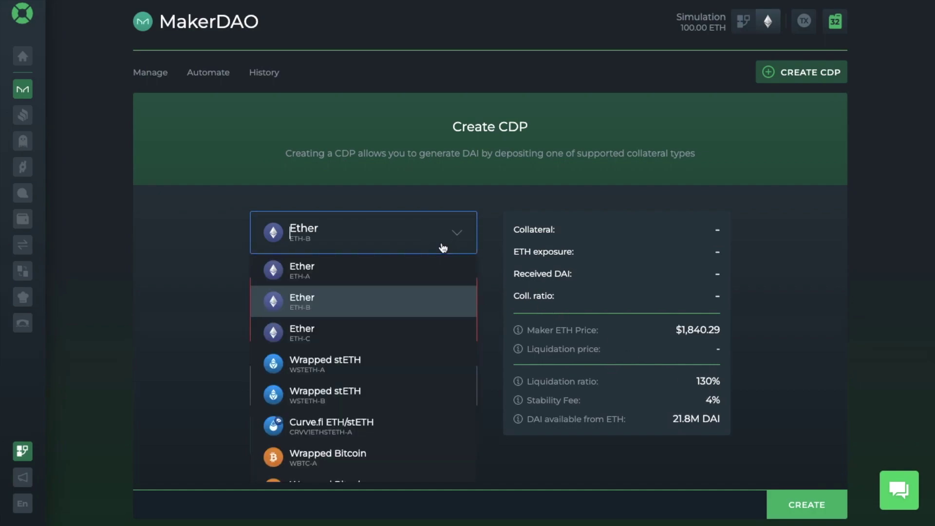
click(416, 330)
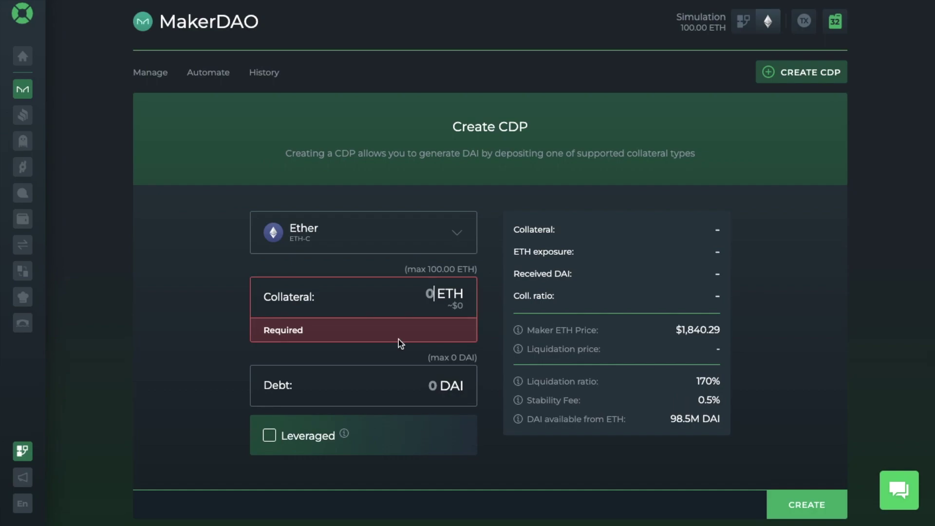
text(10)
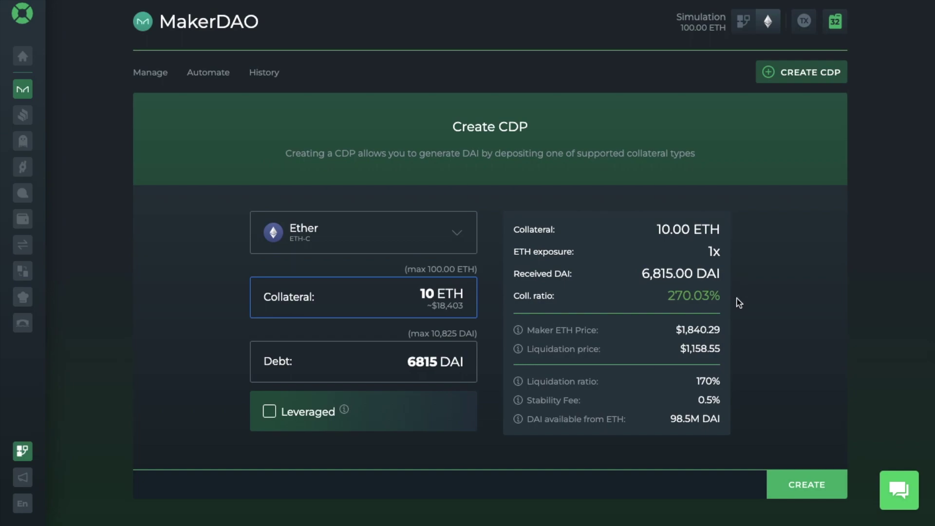
mouse_move(710, 302)
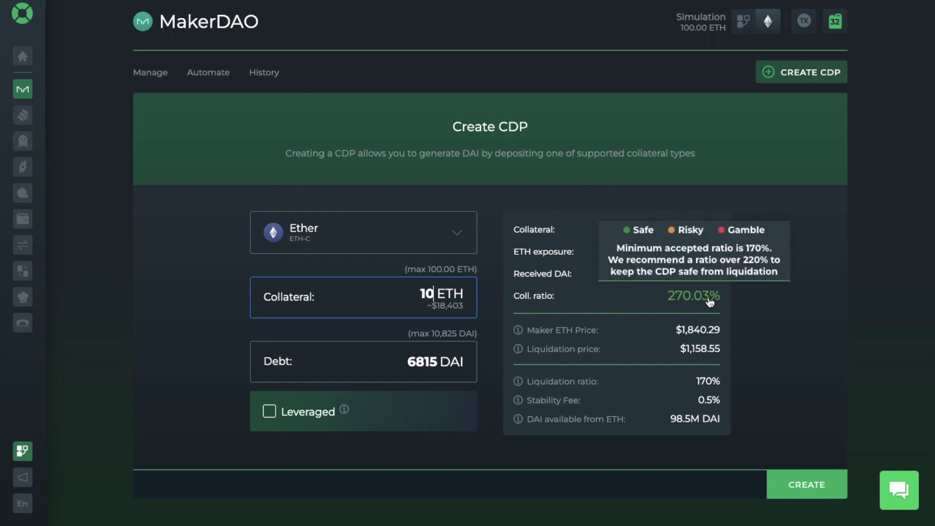
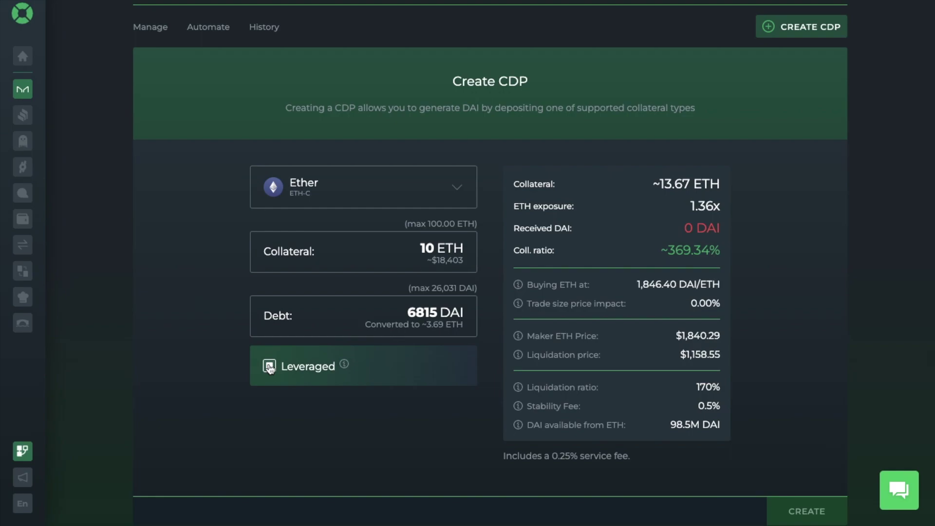
Preview the Leveraged option, leave it off, and create the CDP by accepting the Smart Wallet and CDP transactions.
click(270, 366)
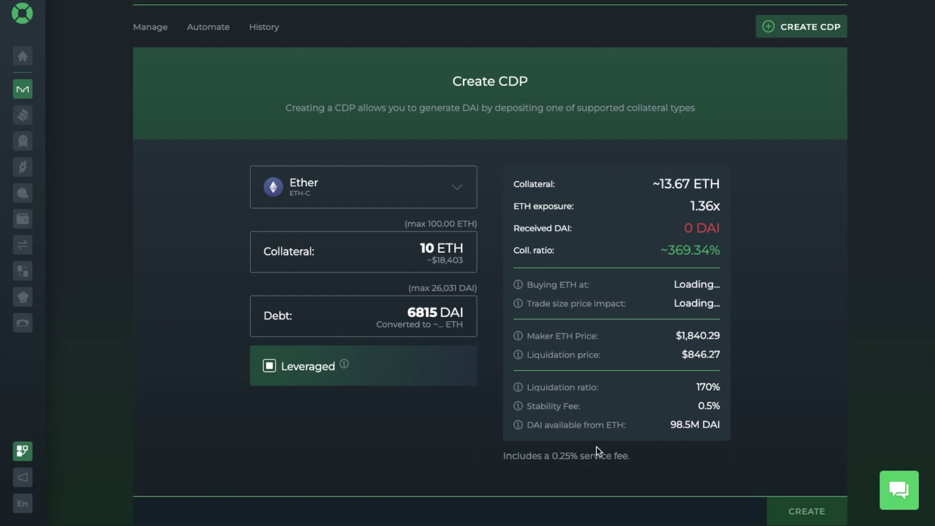
click(271, 367)
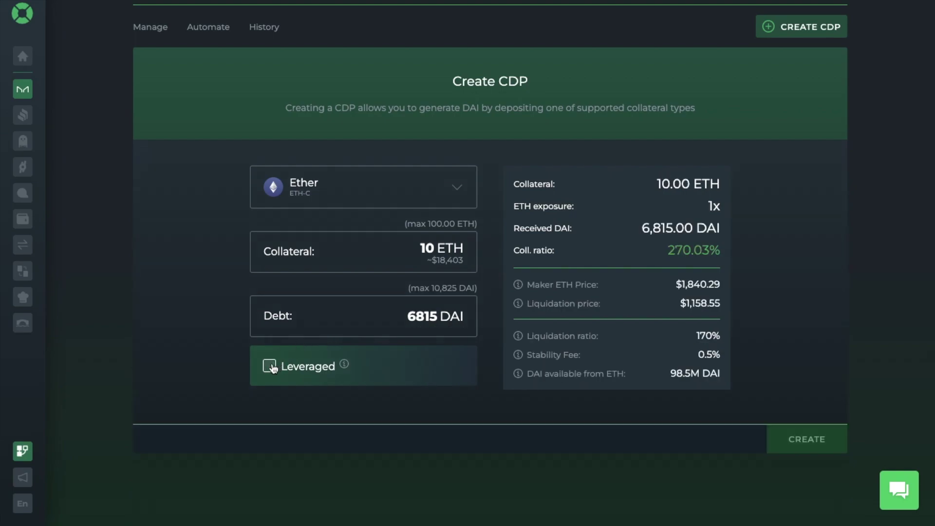
click(787, 438)
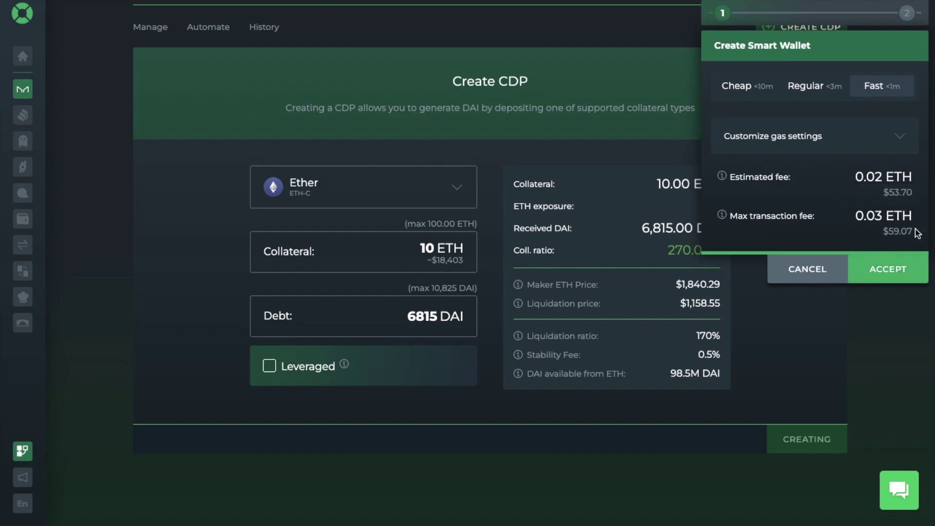
click(894, 273)
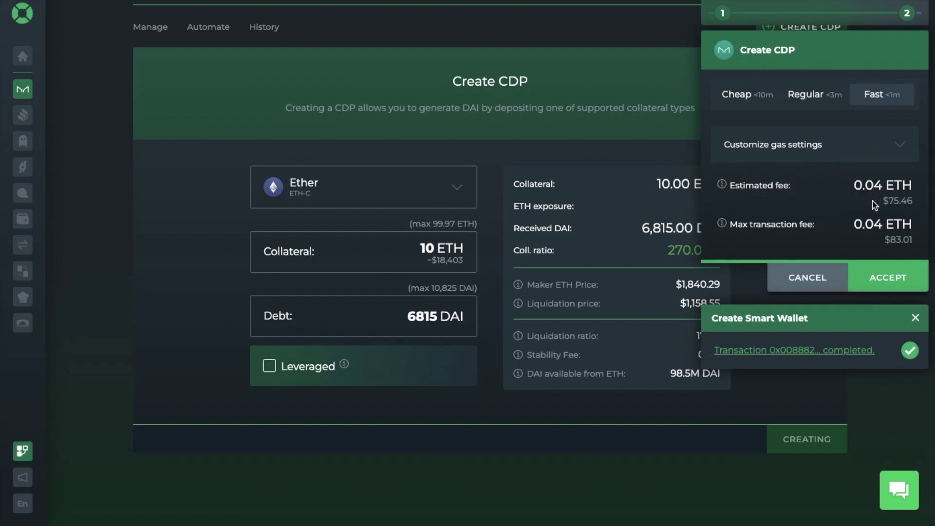
click(879, 290)
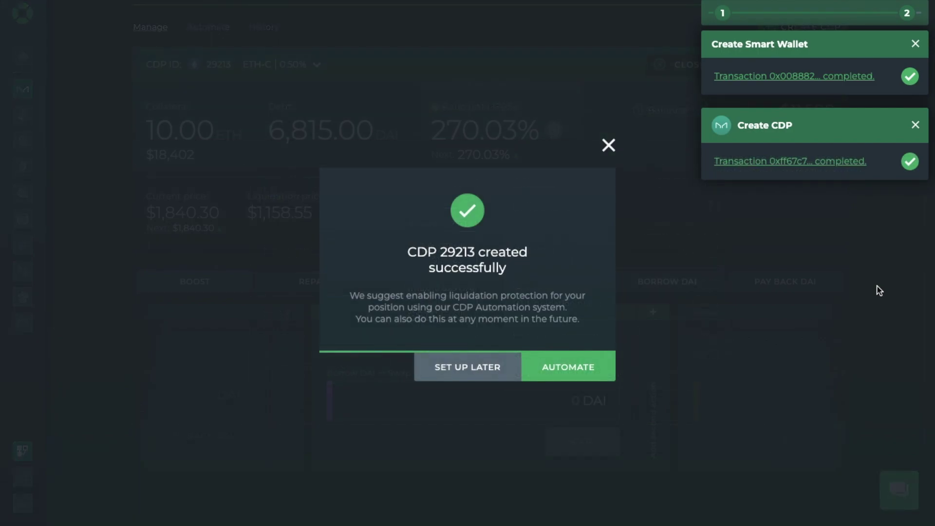
click(610, 148)
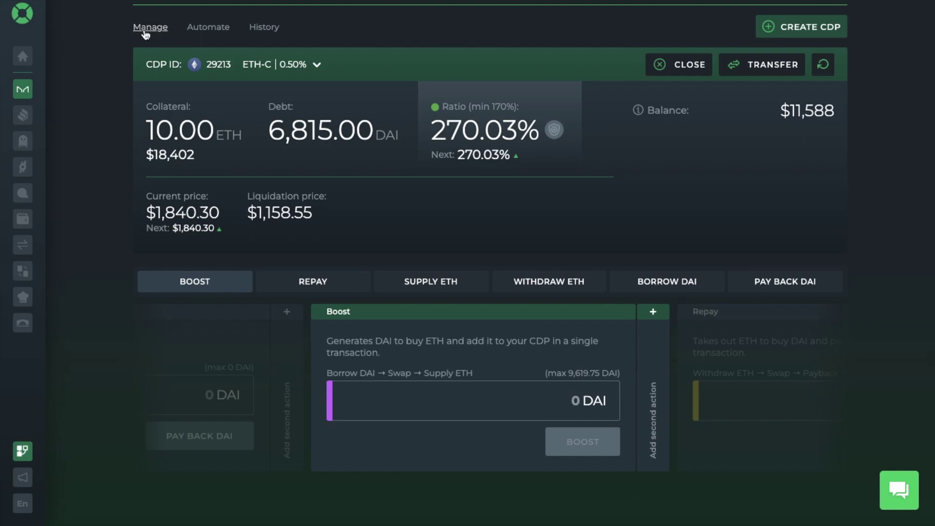
Look over the new CDP's Repay action and the Automated Leverage Management strategy details.
mouse_move(172, 157)
click(322, 290)
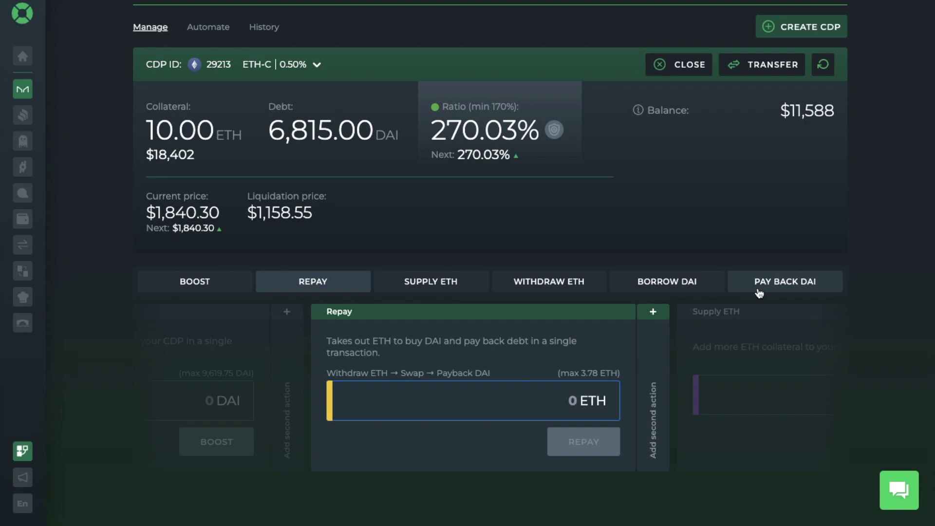
mouse_move(236, 52)
click(210, 31)
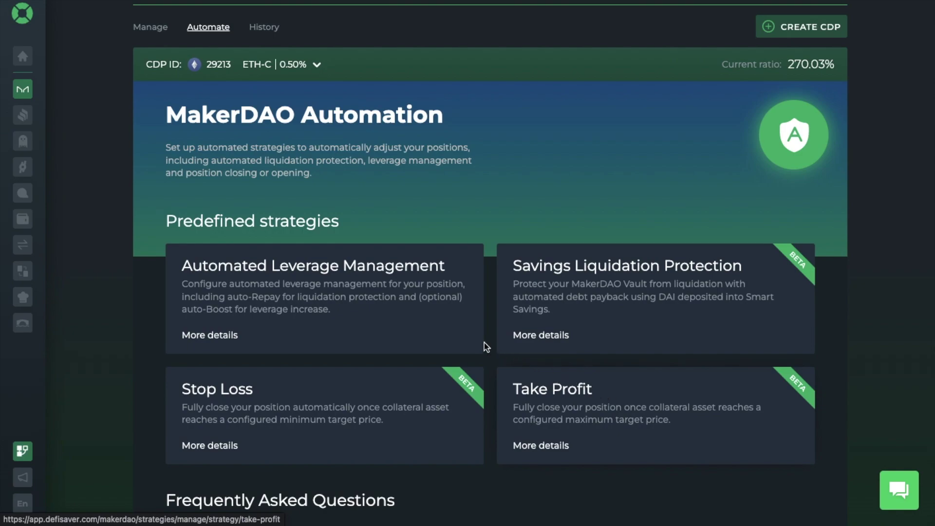
click(413, 321)
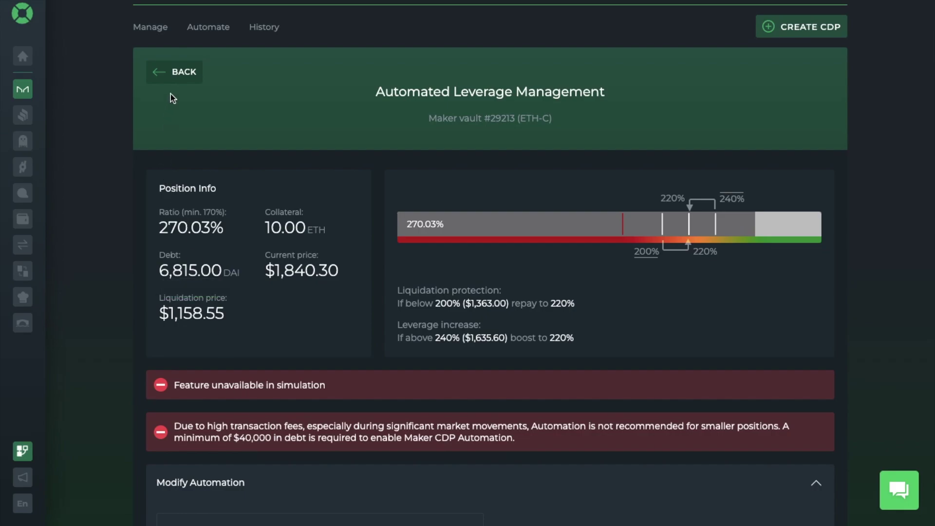
click(177, 72)
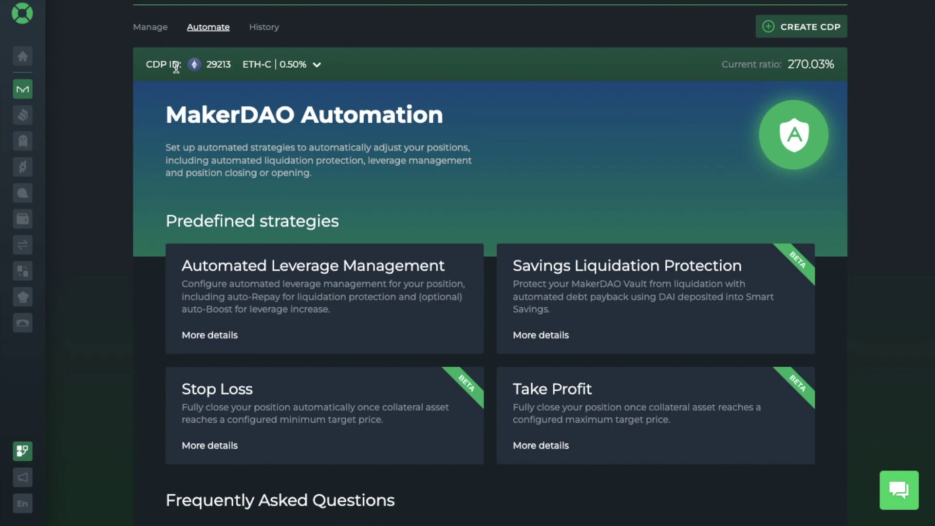
Go to Smart Savings and examine the details of the Convex stETH and Convex mUSD positions.
mouse_move(45, 87)
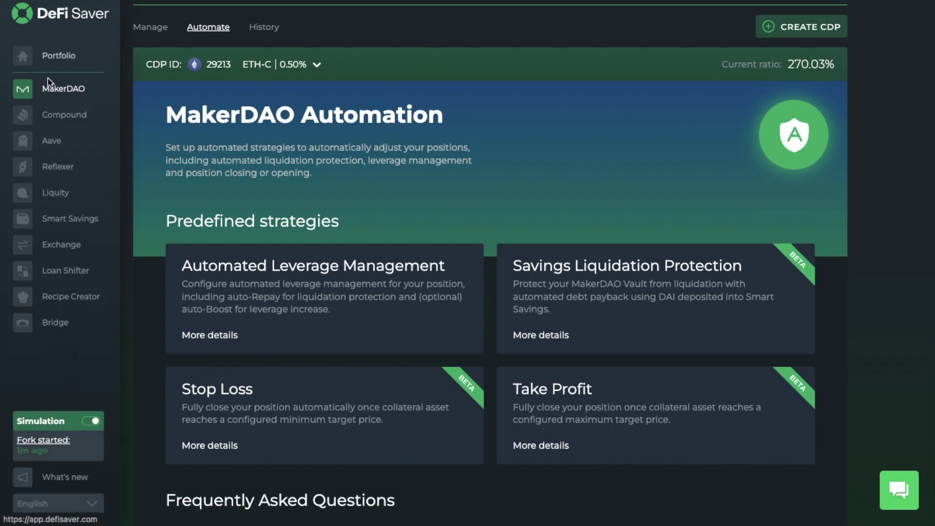
click(57, 225)
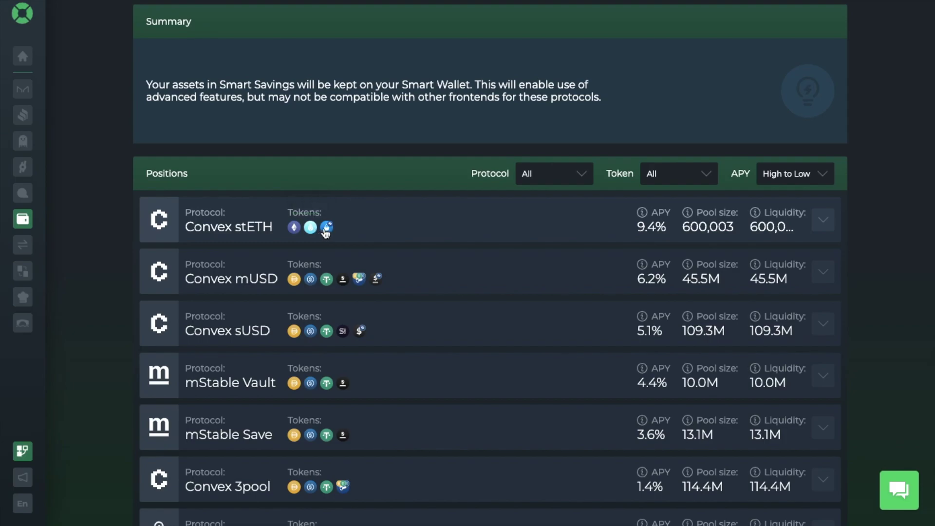
click(821, 222)
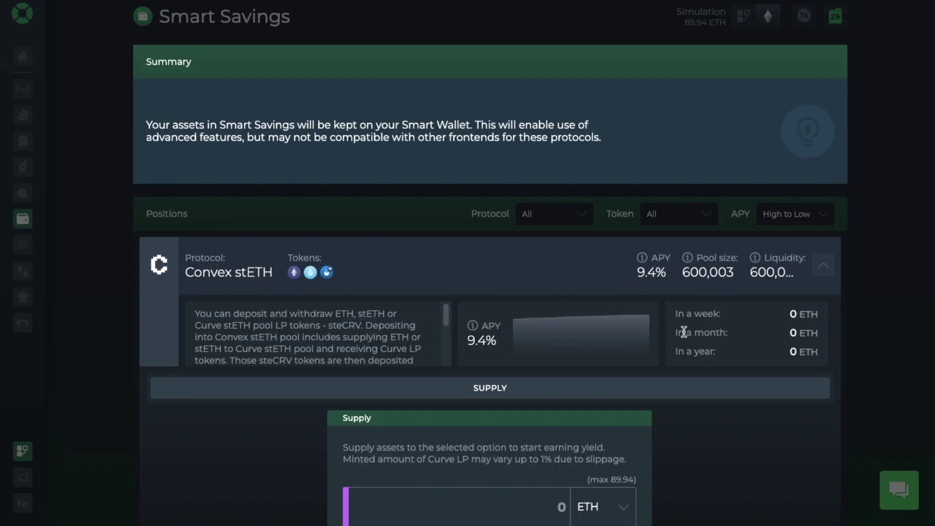
scroll(684, 332, down, 3)
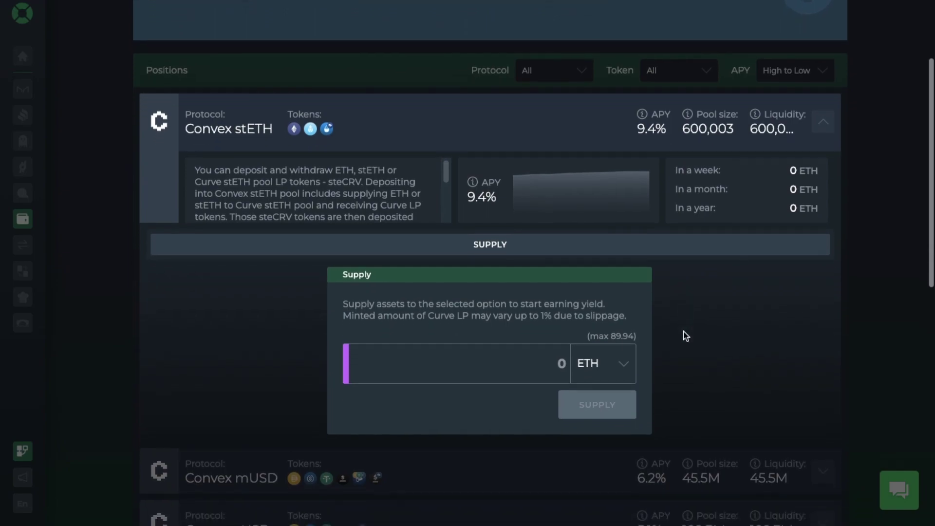
scroll(686, 336, down, 1)
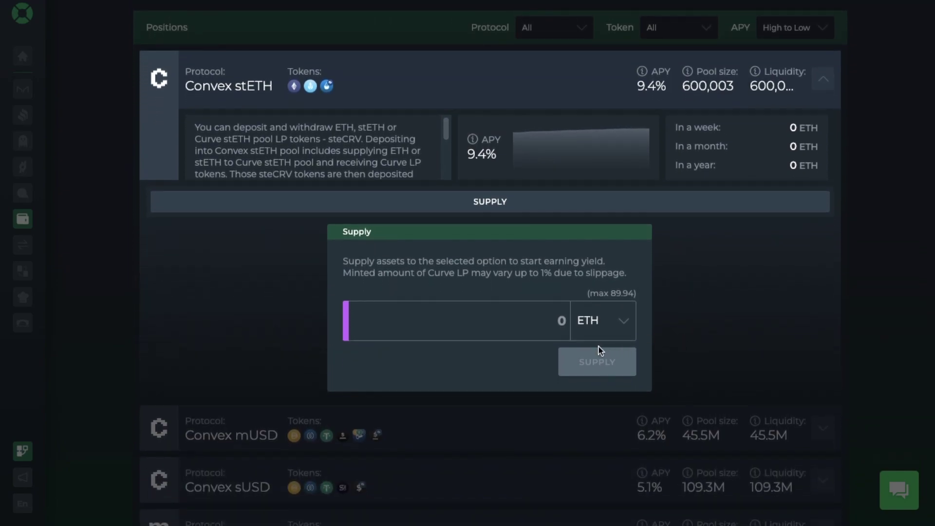
scroll(445, 141, down, 3)
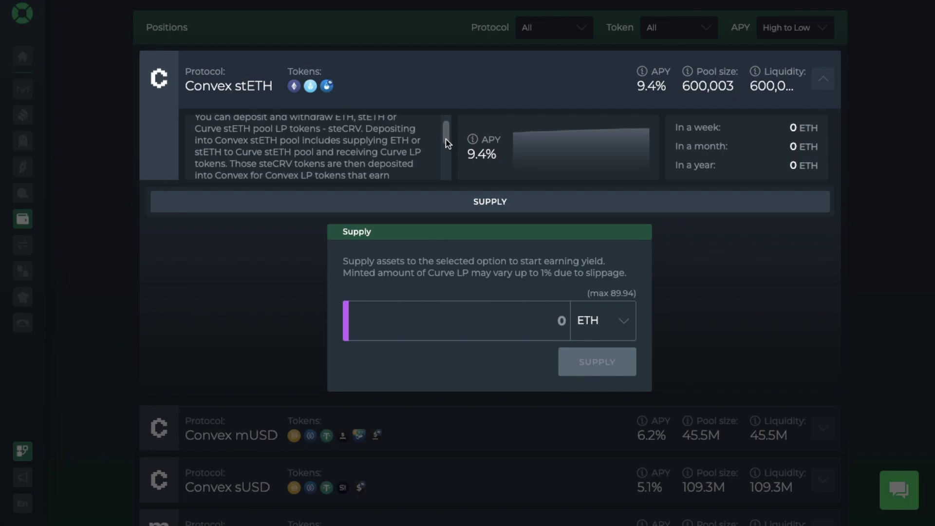
drag(444, 151, 443, 178)
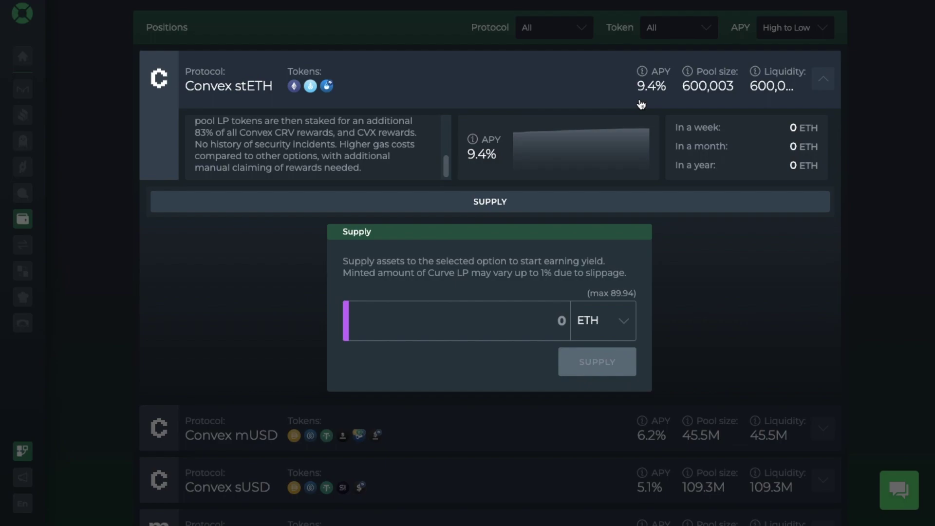
click(823, 80)
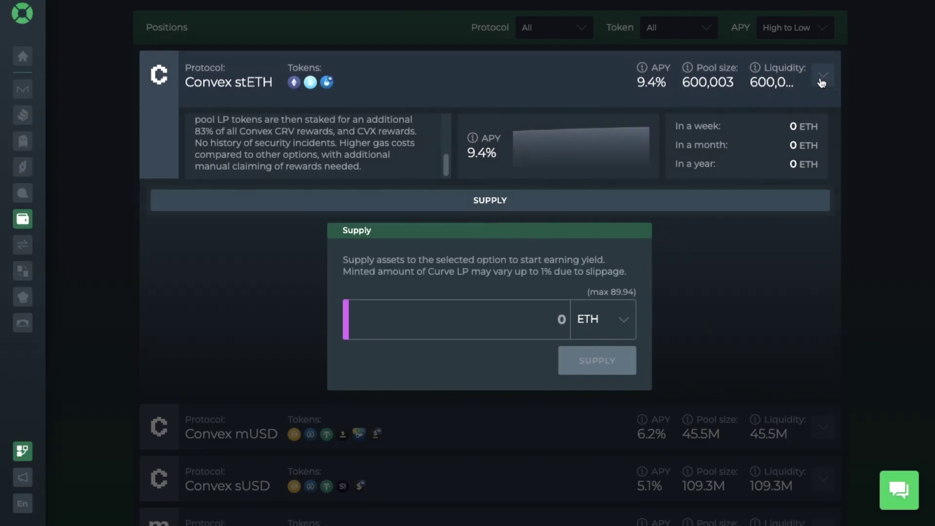
click(823, 128)
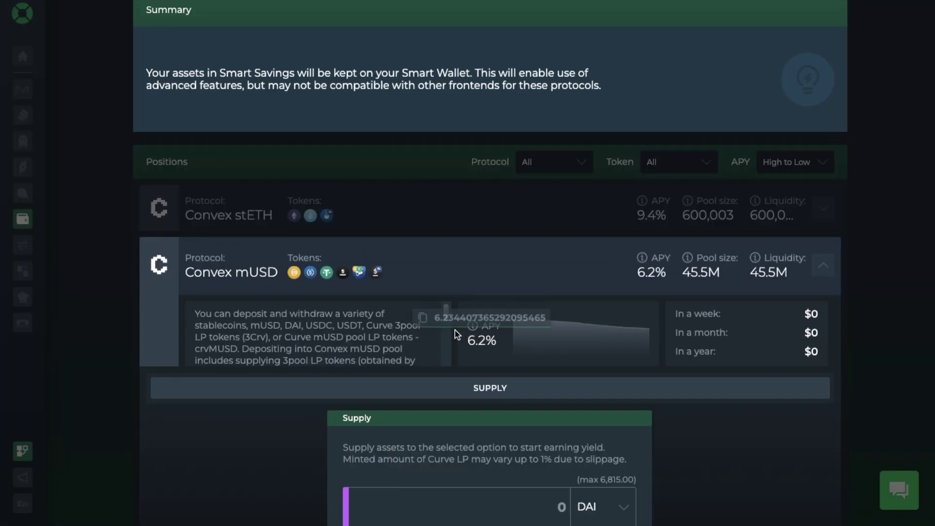
Read through the Convex mUSD description, collapse the position, and look at the Exchange's token swap form.
drag(446, 315, 441, 364)
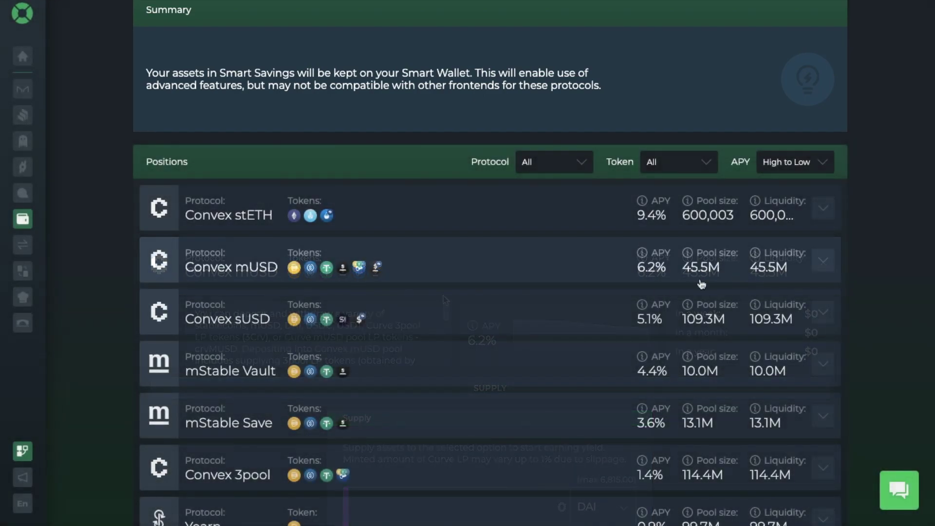
mouse_move(43, 184)
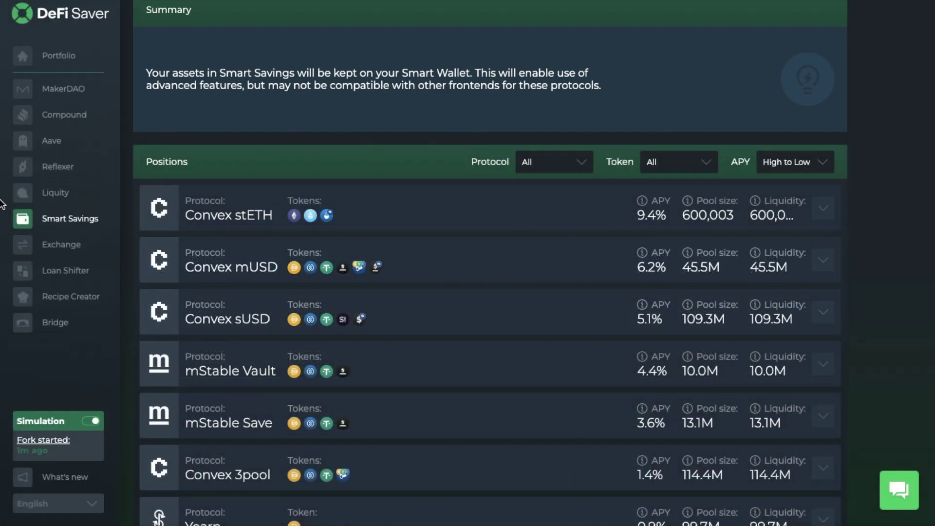
click(44, 251)
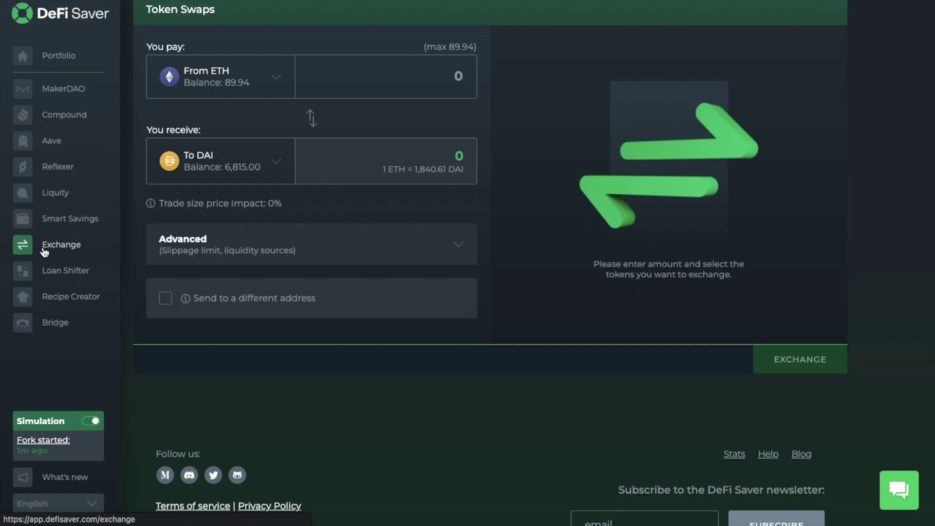
Return to Smart Savings, supply 1 ETH to the Convex stETH position, and accept the deposit transaction.
click(62, 224)
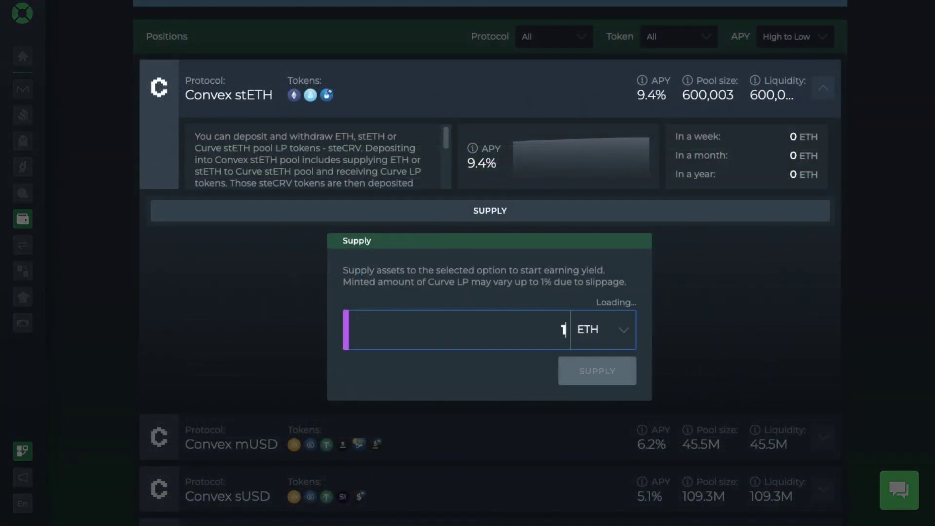
click(590, 377)
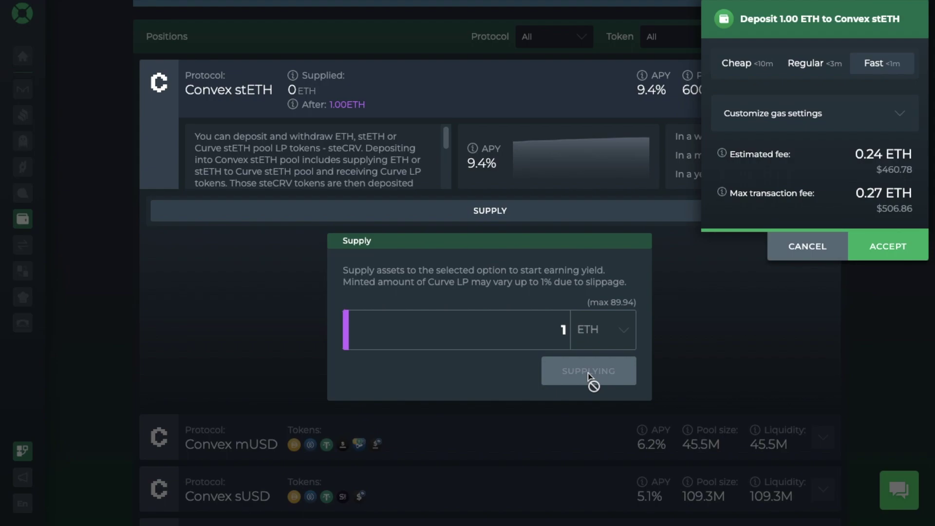
click(844, 246)
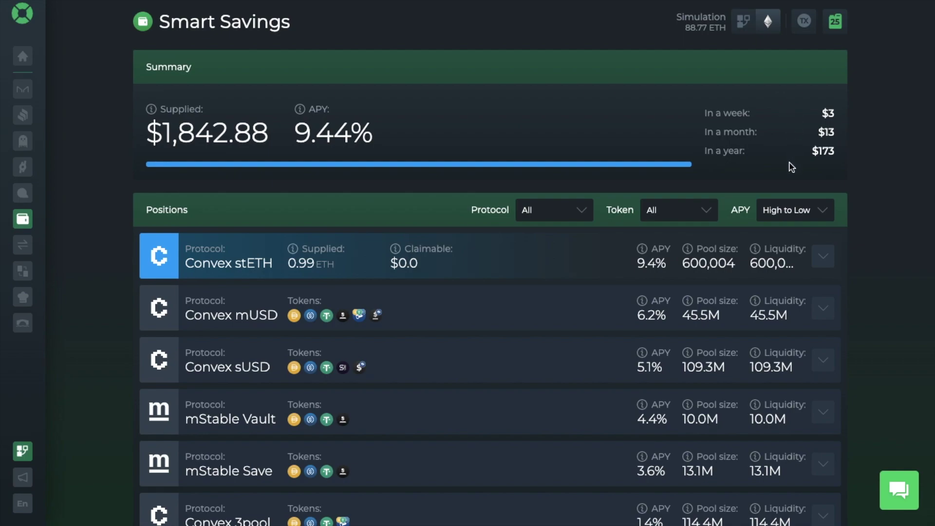
Reopen the supplied Convex stETH position and look over its Withdraw and Claim options.
click(823, 257)
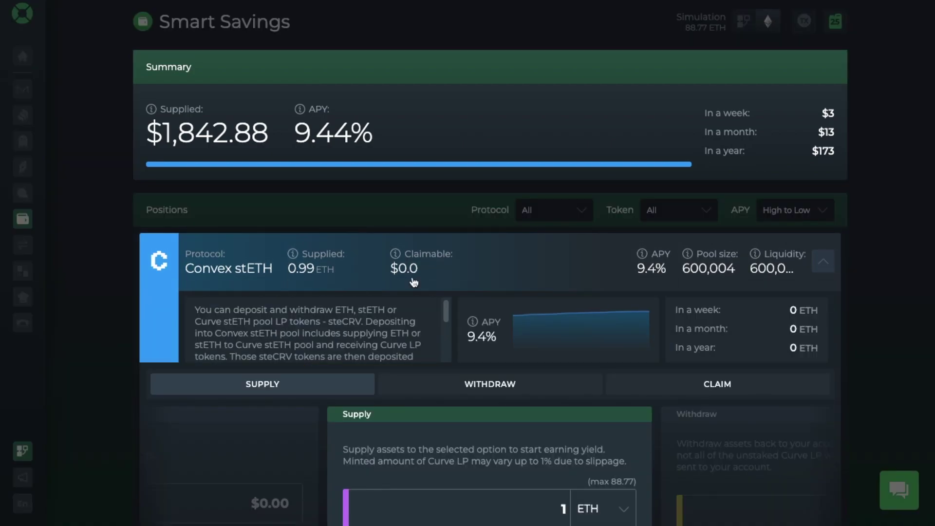
scroll(414, 283, down, 4)
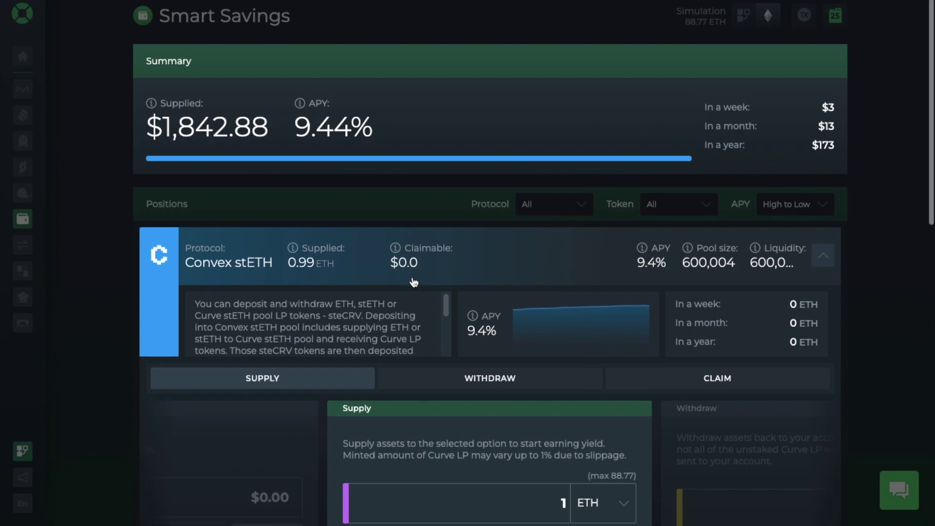
click(421, 216)
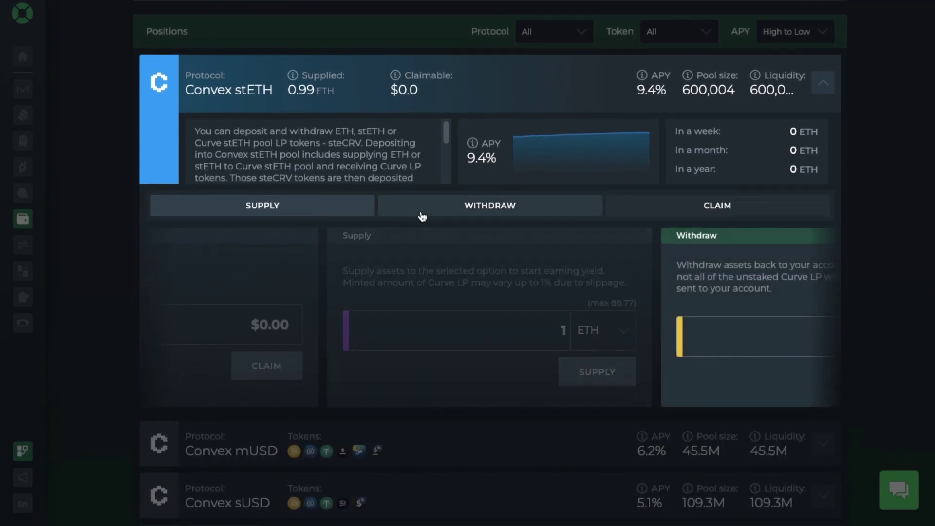
click(649, 211)
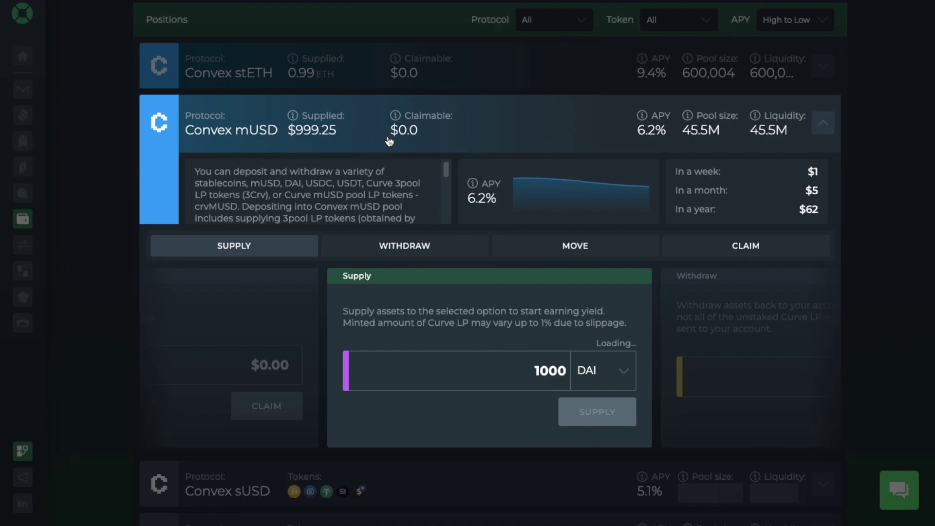
Move 990 DAI from the Convex mUSD position to Yearn DAI and accept the transaction.
click(537, 250)
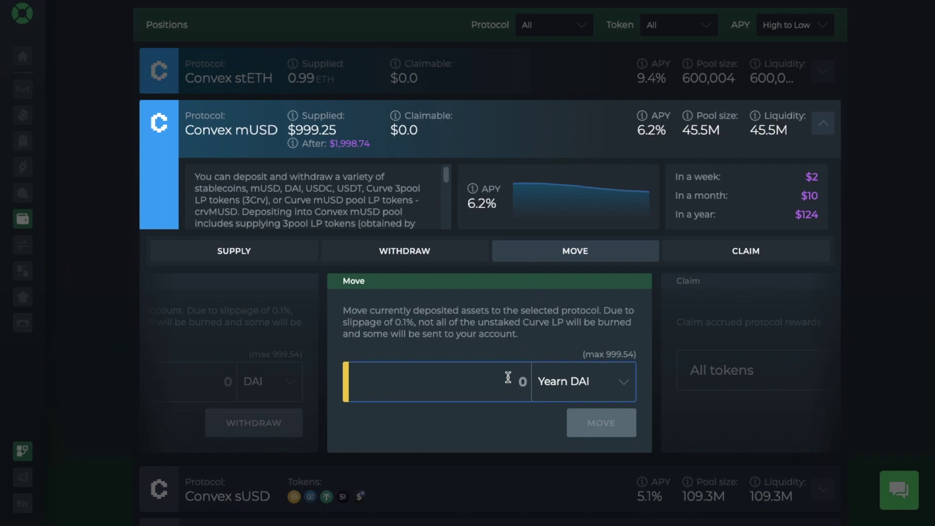
scroll(549, 391, down, 1)
text(990)
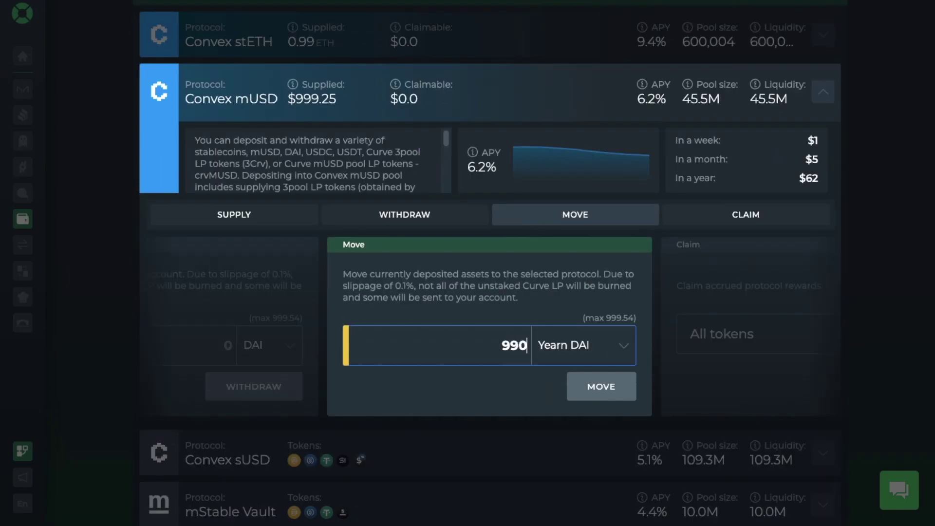
click(610, 387)
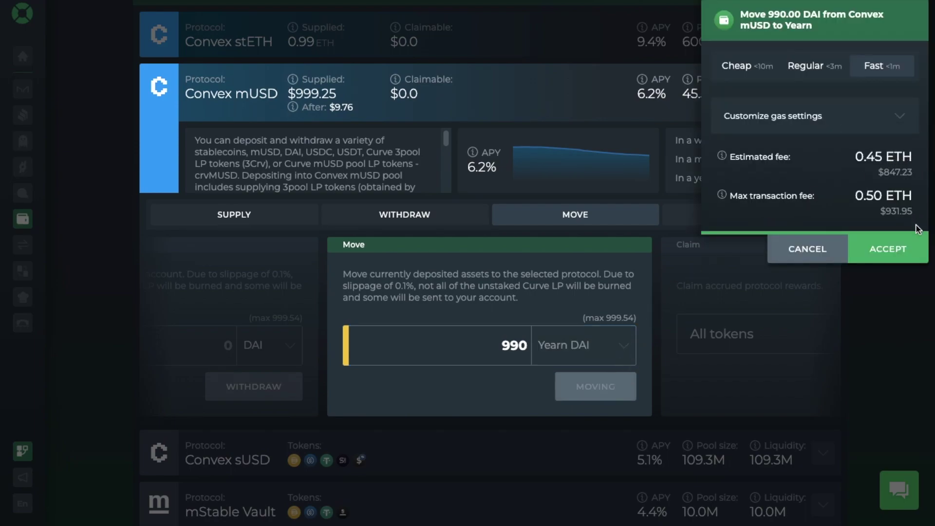
click(918, 251)
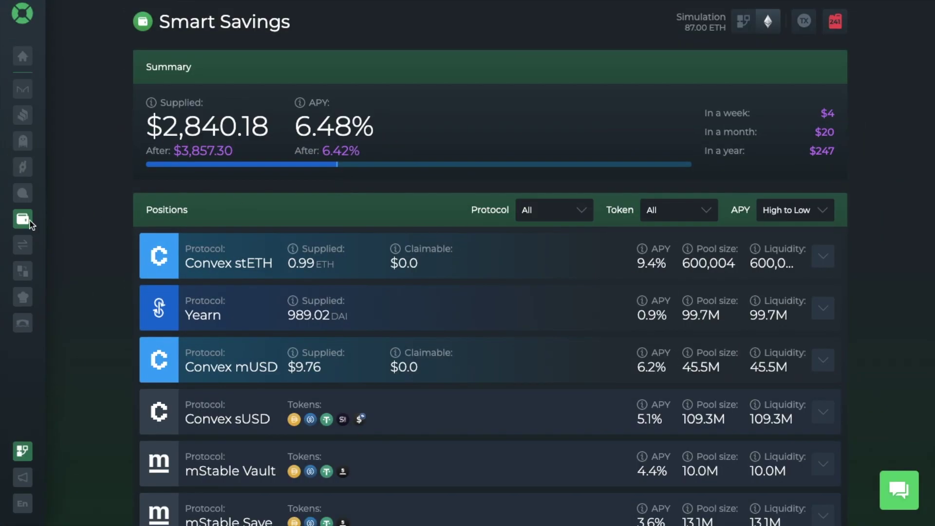
Use Loan Shifter to shift the ETH-C CDP, with 10 ETH collateral and 6815 DAI debt, into a new Liquity Trove.
mouse_move(27, 125)
click(52, 268)
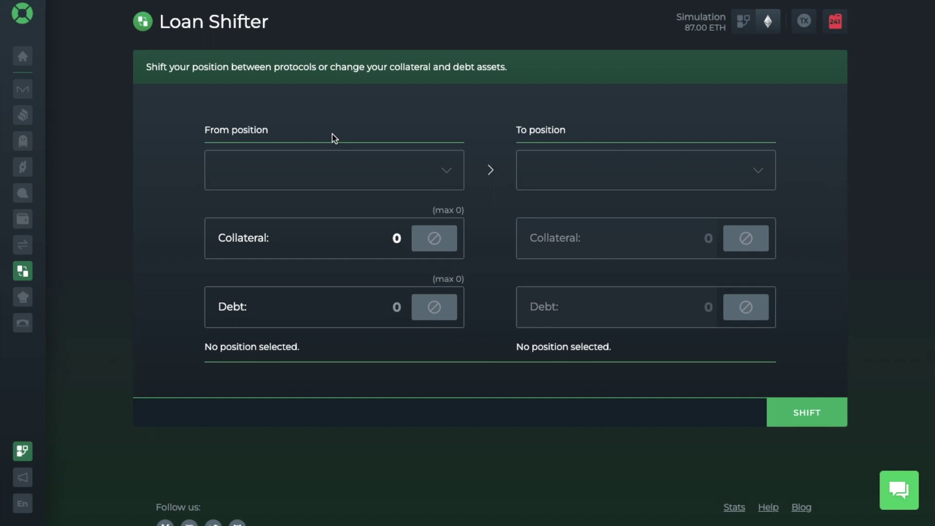
click(388, 176)
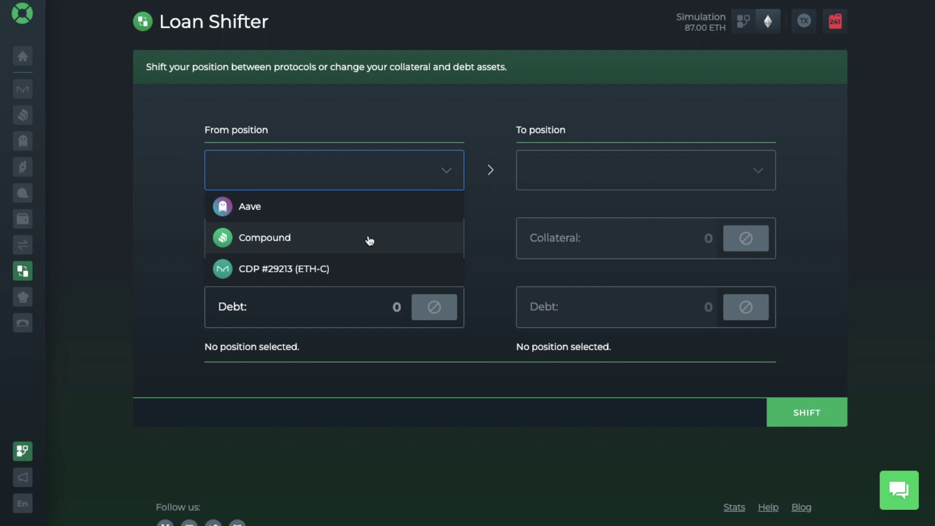
click(358, 267)
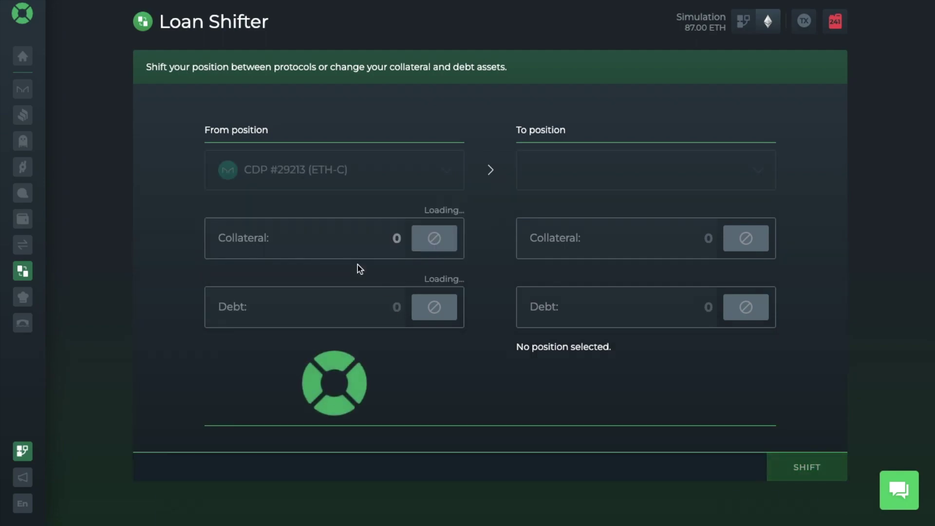
click(748, 170)
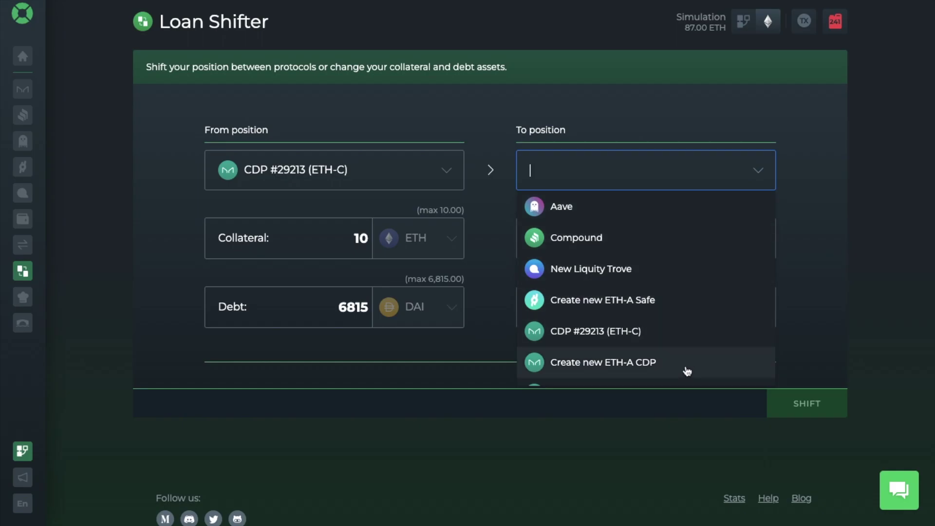
click(689, 280)
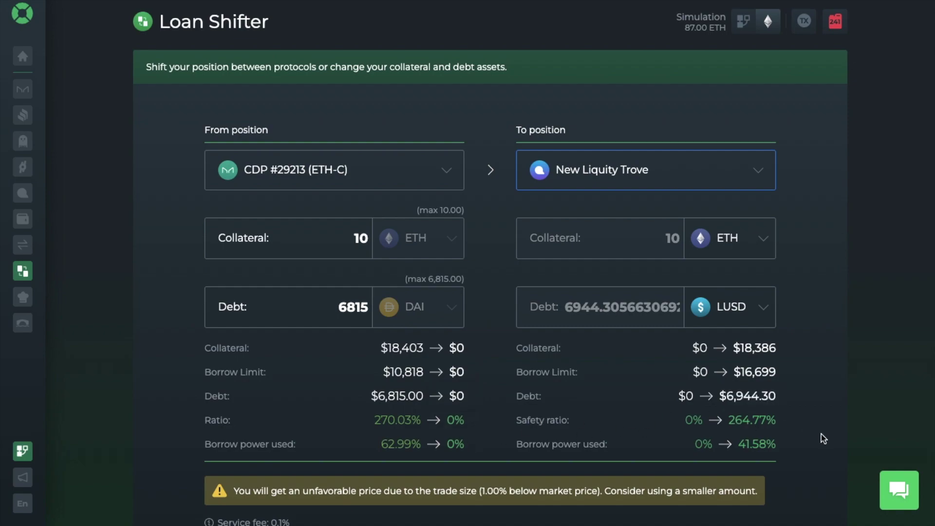
scroll(821, 434, down, 3)
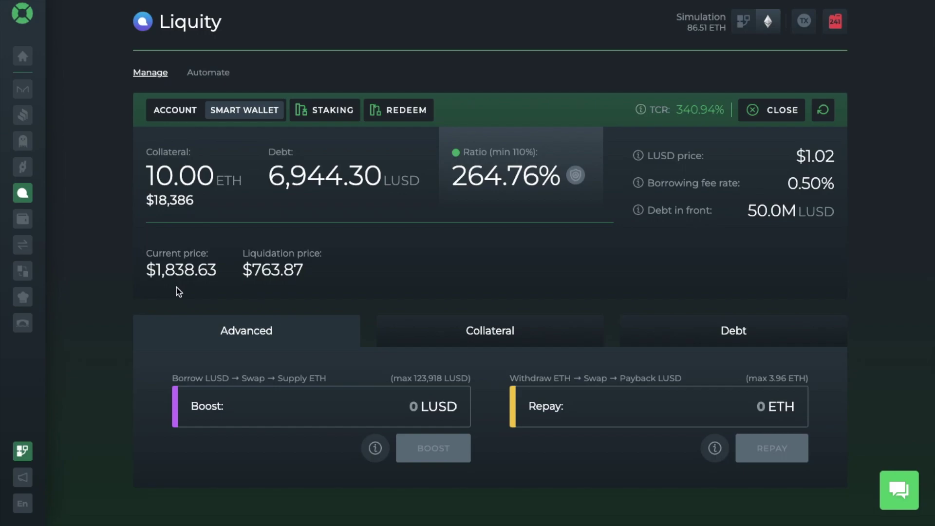
Go to Recipe Creator and browse the pre-made recipes in the recipe book.
mouse_move(52, 258)
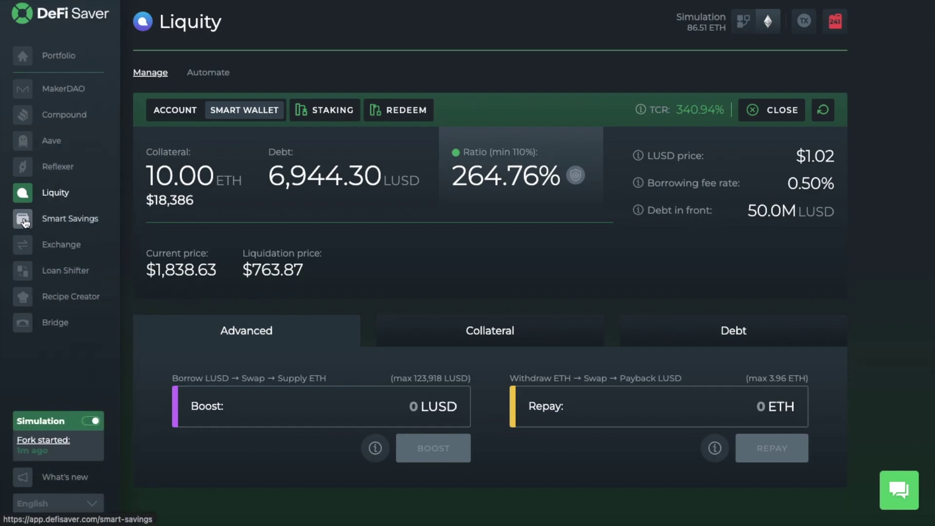
click(54, 298)
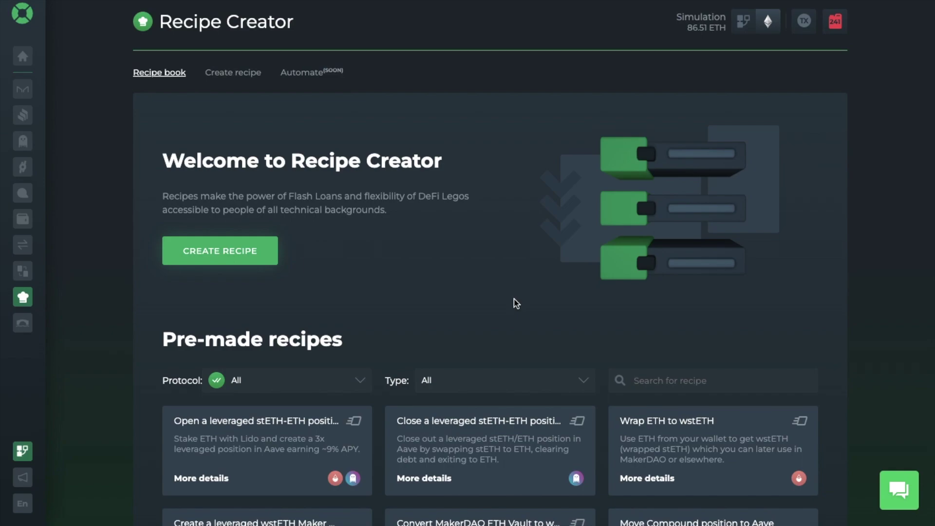
scroll(517, 303, down, 3)
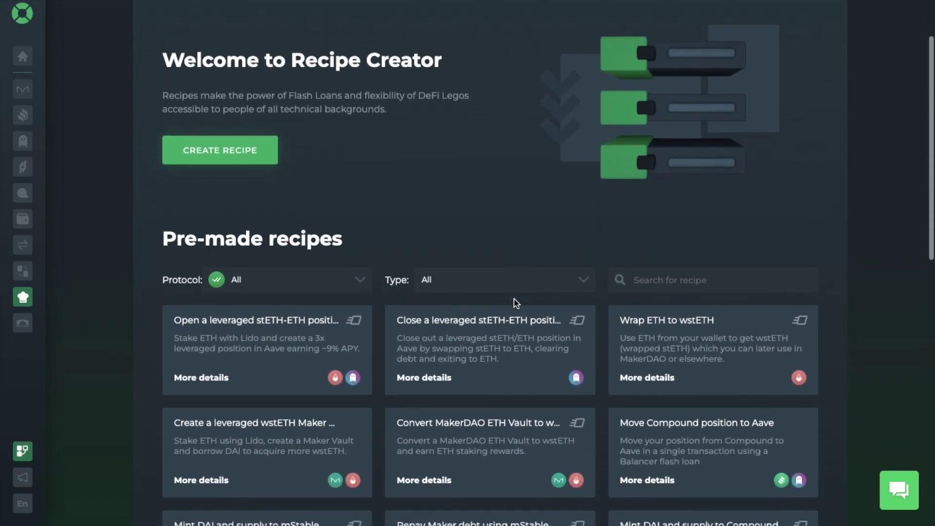
scroll(514, 303, down, 4)
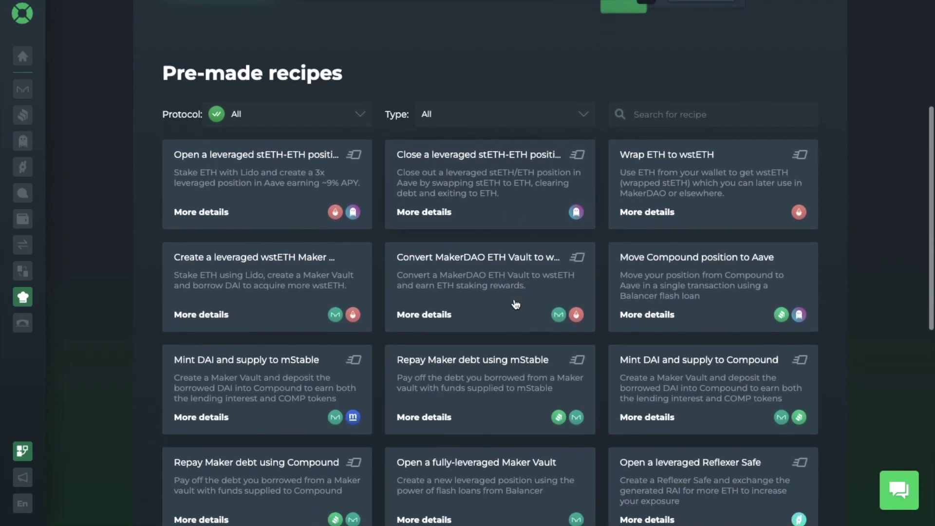
scroll(516, 303, down, 3)
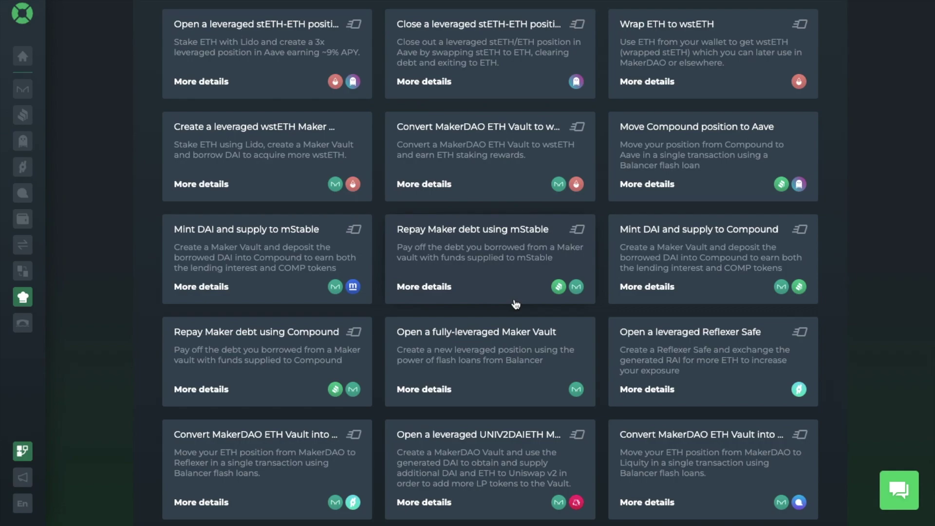
scroll(516, 305, down, 3)
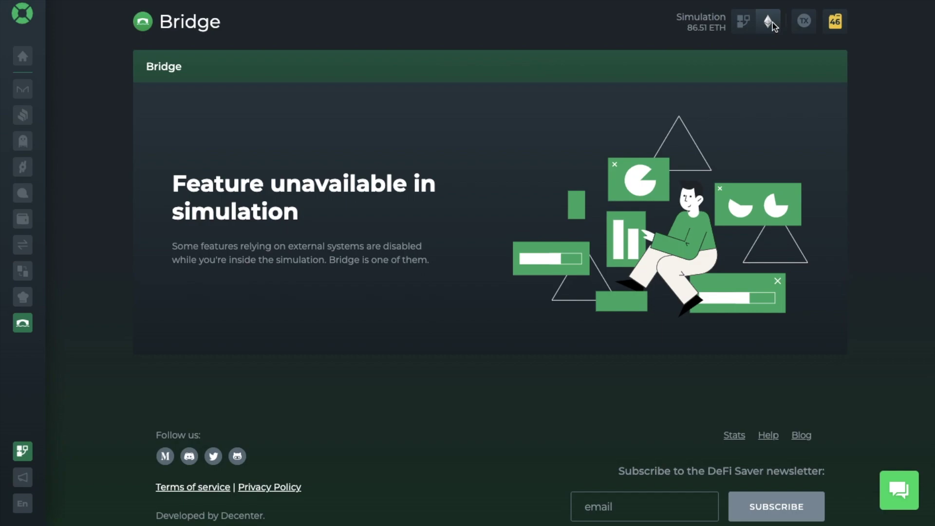
With the MetaMask wallet active, set the Bridge route from Optimism to Ethereum and show the advanced slippage settings.
click(743, 30)
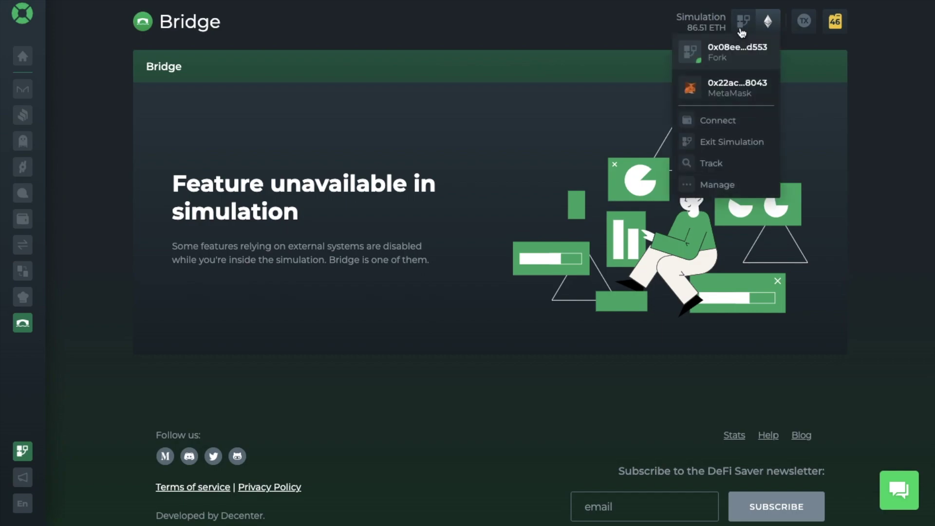
click(738, 83)
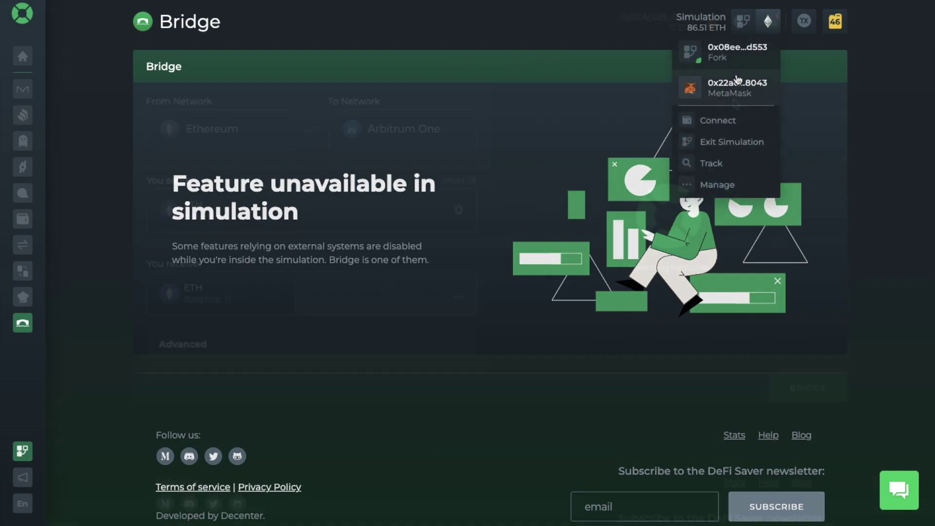
click(386, 131)
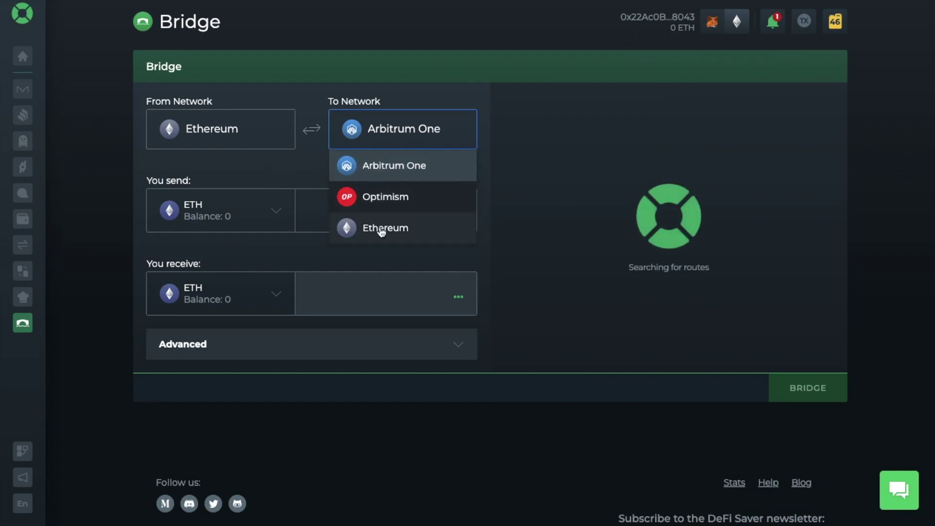
click(382, 206)
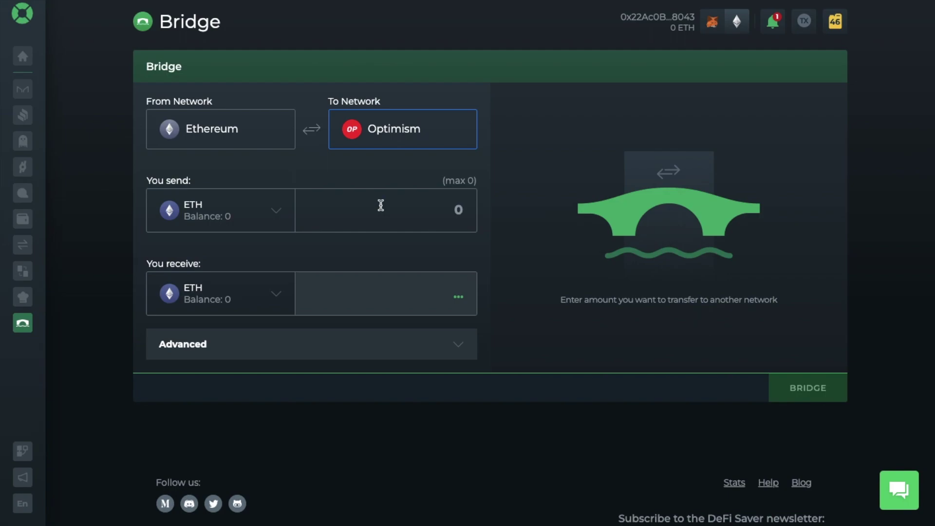
click(313, 130)
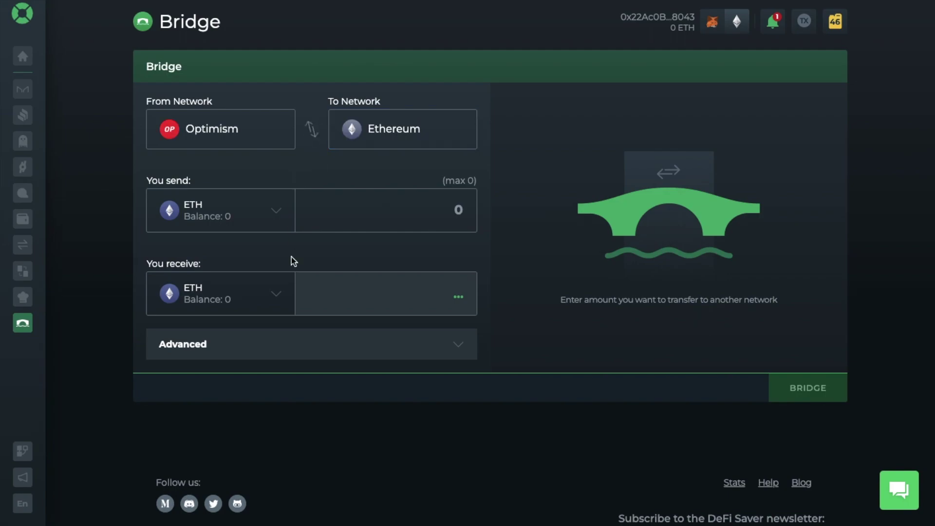
click(463, 349)
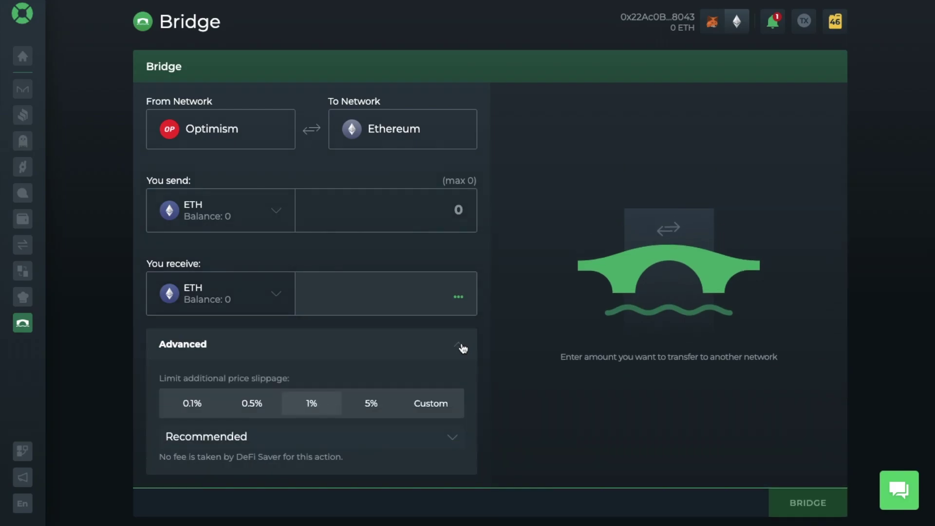